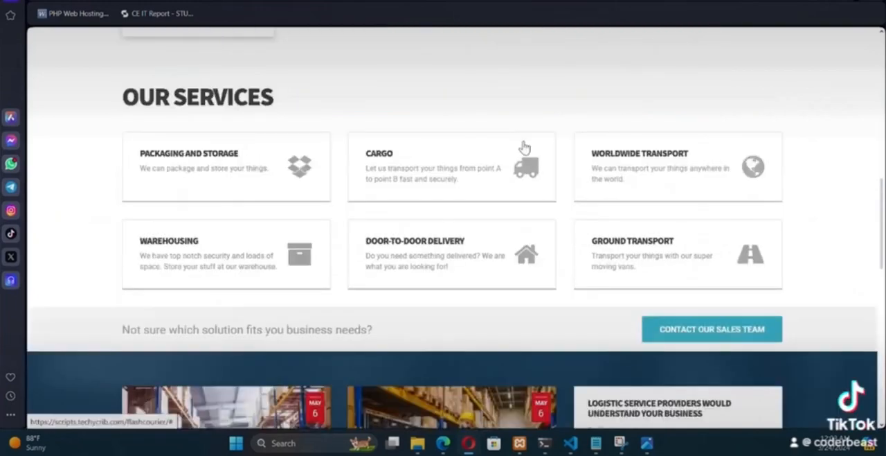
scroll(520, 152, "down", 7)
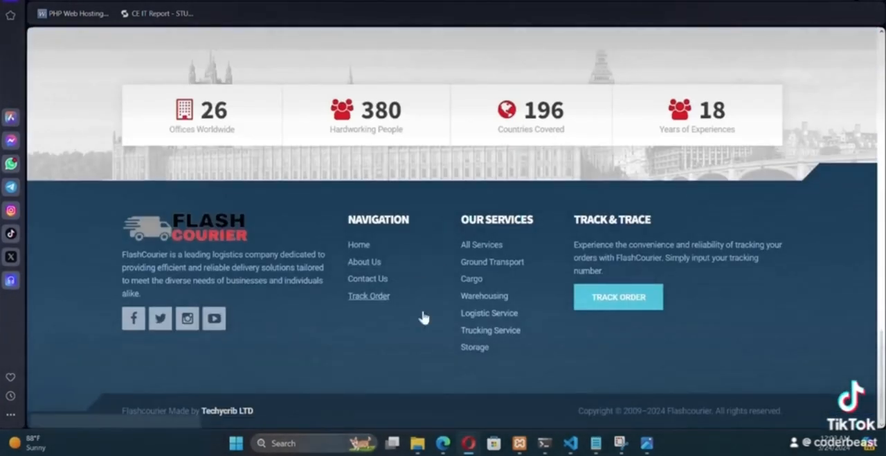
- Look over the Flashcourier home page from the services section to the footer and back to the top
scroll(558, 375, "up", 1)
scroll(557, 373, "up", 15)
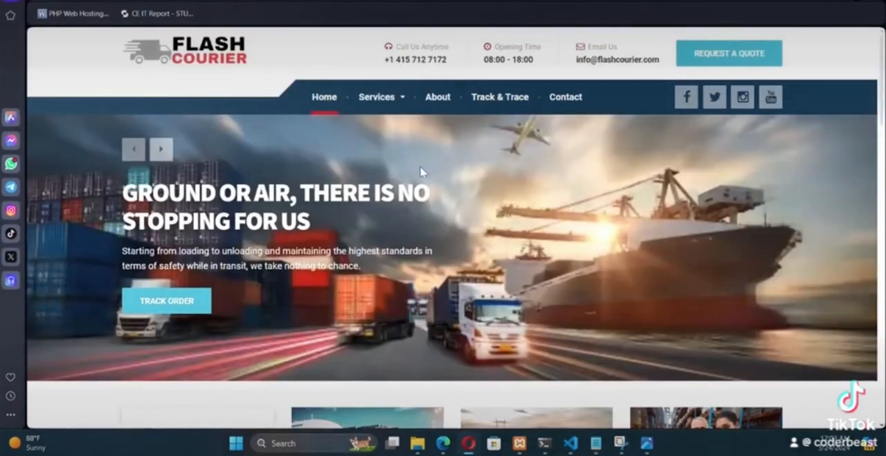
- Open the Track & Trace page and track a shipment using the previously saved tracking number
left_click(508, 101)
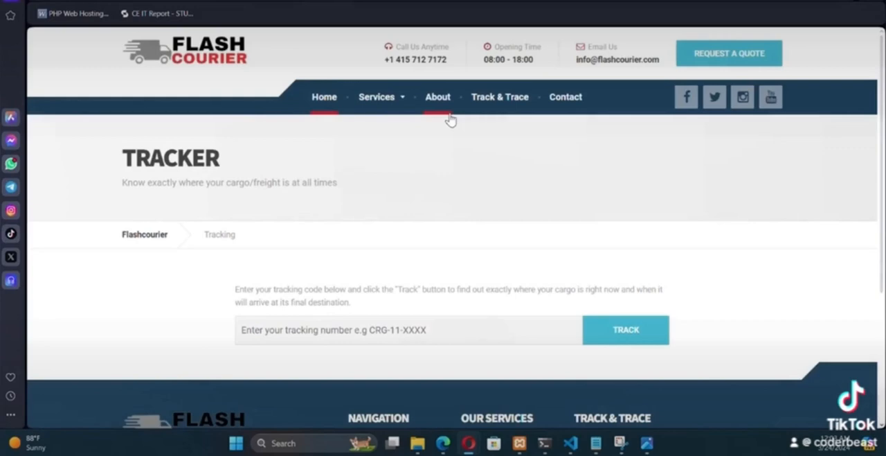
scroll(342, 166, "down", 3)
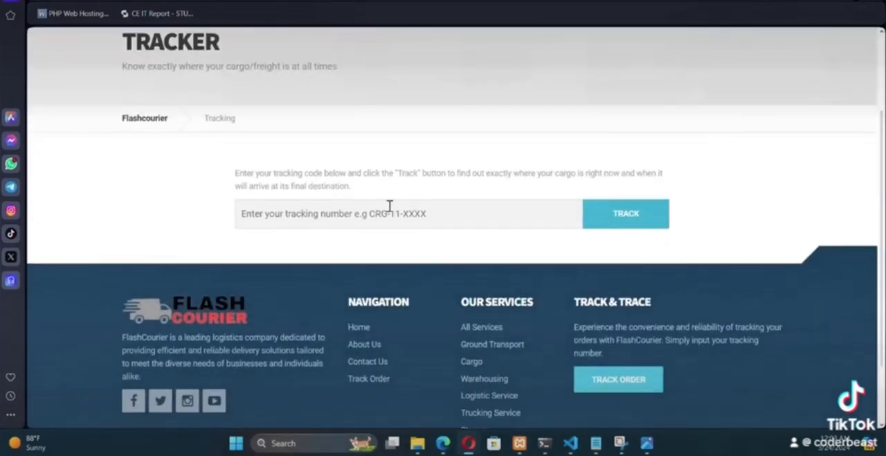
left_click(285, 219)
left_click(310, 245)
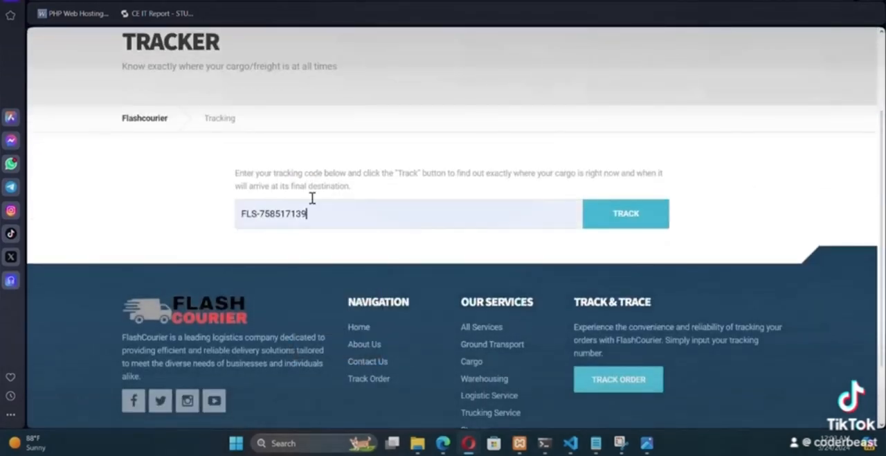
left_click(616, 220)
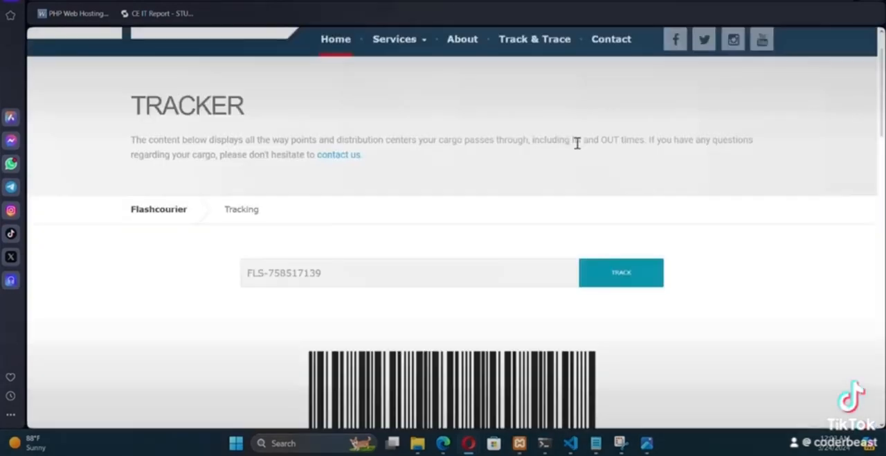
- Examine the tracking result, including sender and receiver details, waybill, shipment details and the status timeline
scroll(527, 173, "down", 4)
scroll(449, 210, "down", 10)
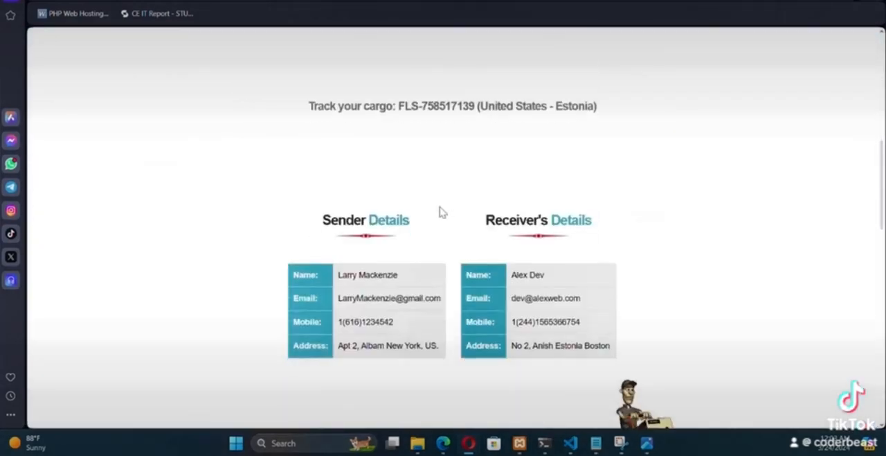
scroll(425, 196, "down", 8)
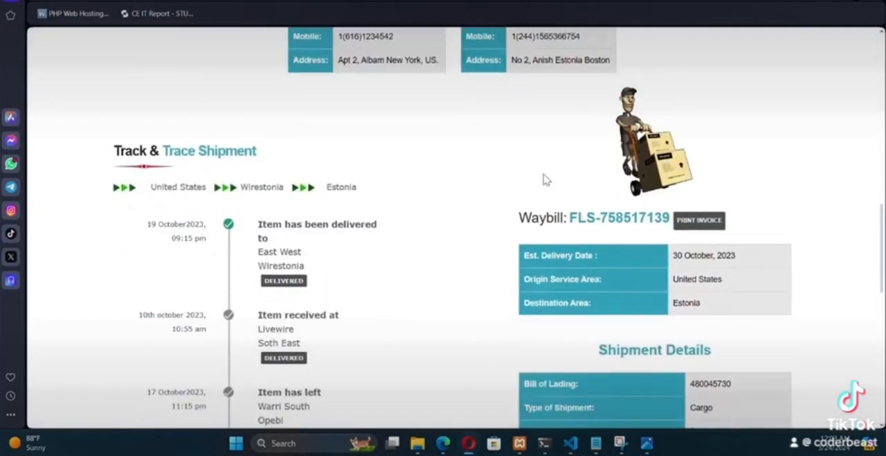
scroll(532, 188, "down", 1)
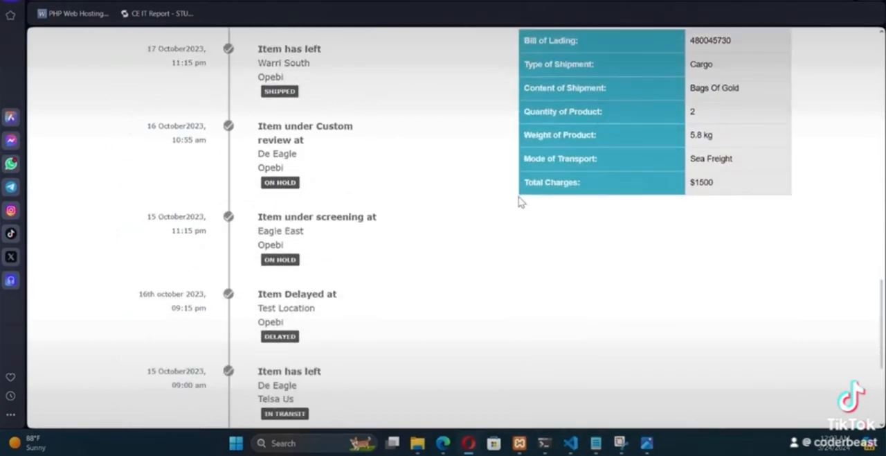
scroll(518, 202, "down", 4)
scroll(504, 240, "up", 1)
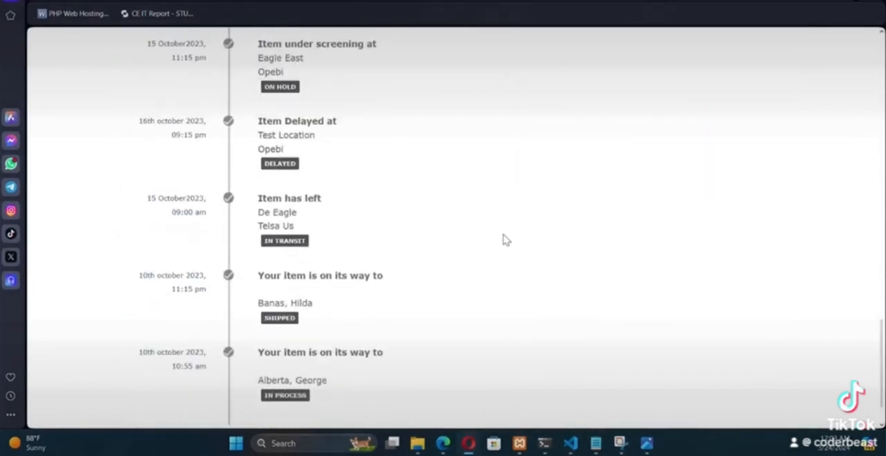
scroll(504, 240, "up", 12)
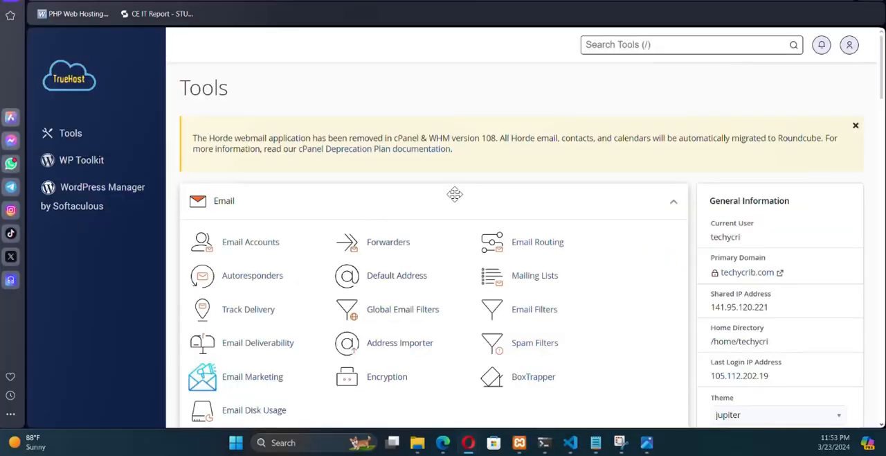
- In the hosting account's cPanel, open File Manager and go to the flashcourier folder inside scripts.techycrib.com
scroll(482, 181, "down", 3)
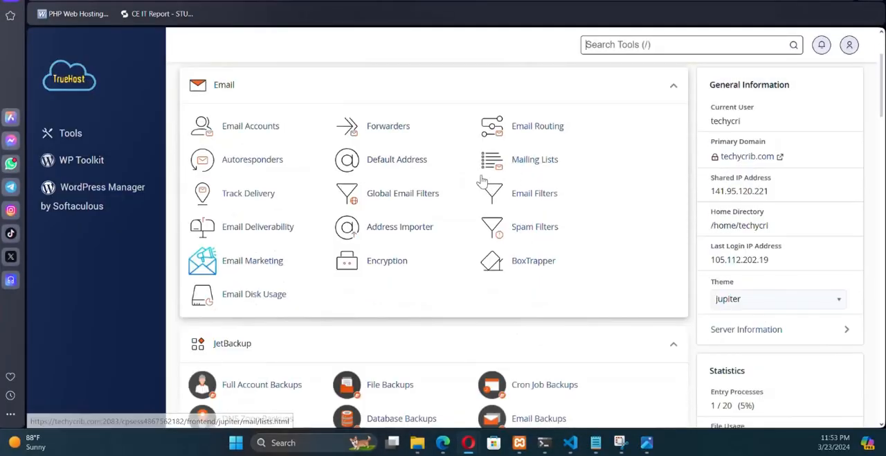
scroll(477, 180, "down", 6)
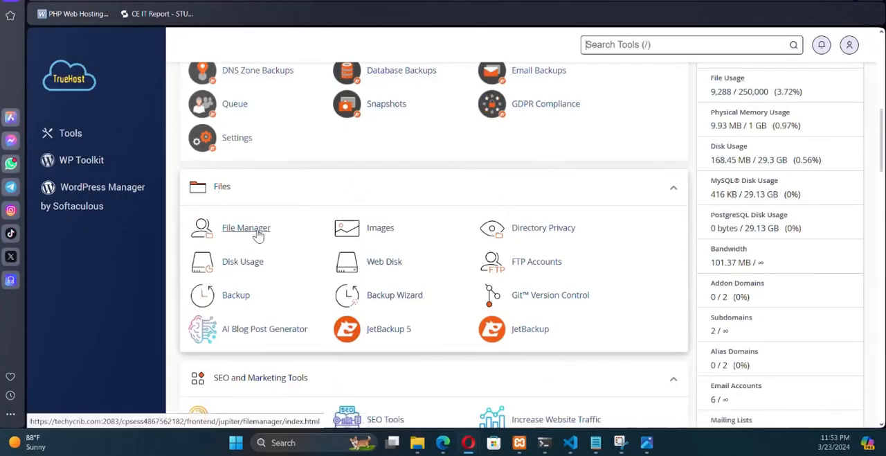
left_click(239, 228)
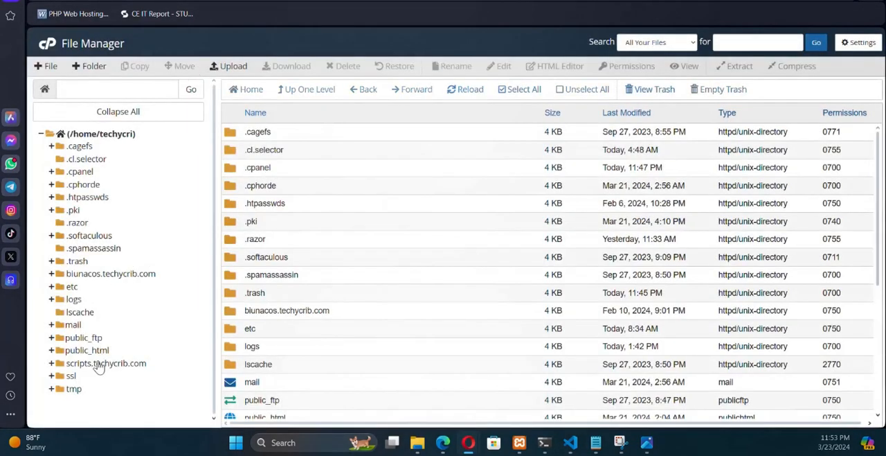
left_click(99, 364)
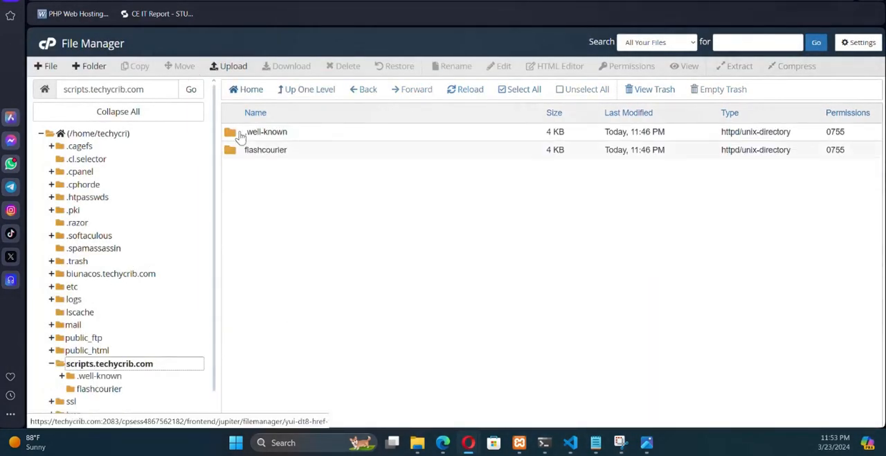
double_click(236, 153)
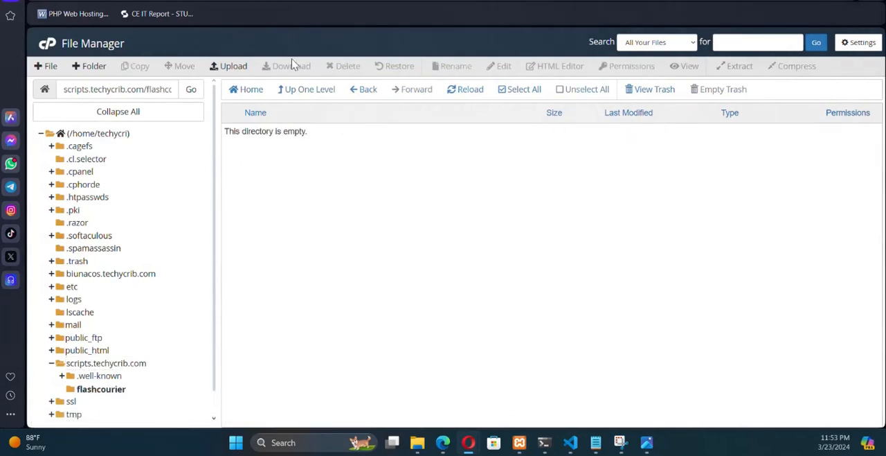
- Upload the Flashcourier zip archive from the local xampp htdocs folder into the flashcourier directory
left_click(233, 69)
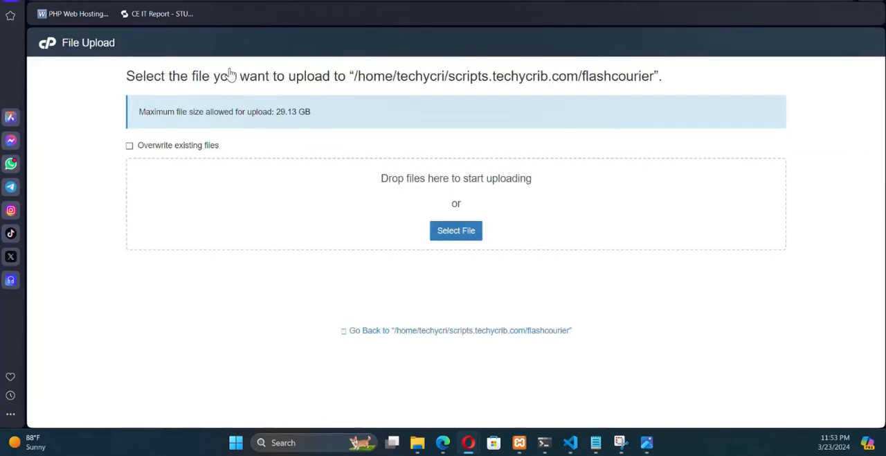
left_click(463, 236)
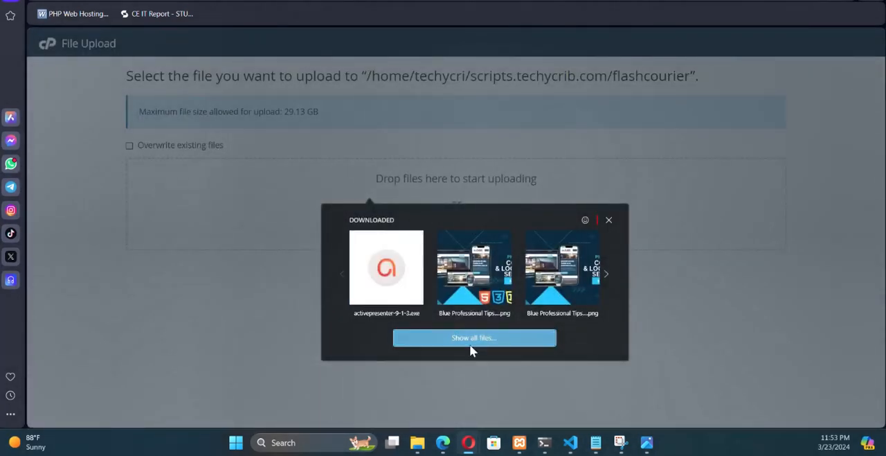
left_click(471, 338)
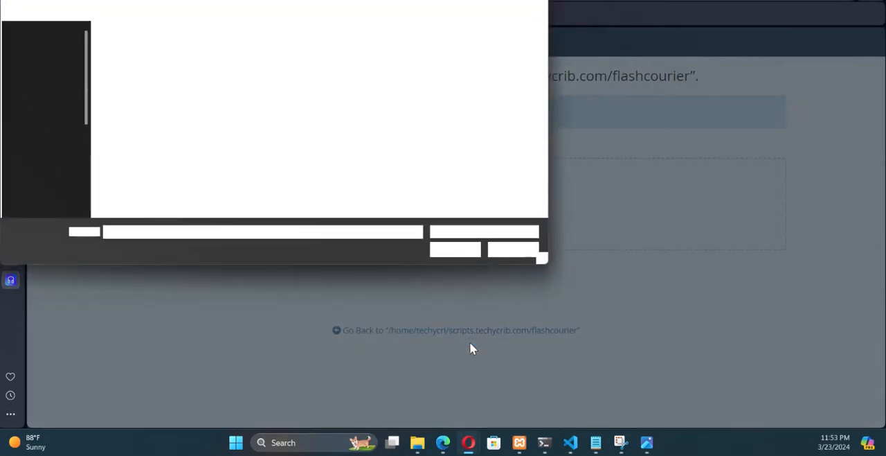
scroll(57, 118, "down", 3)
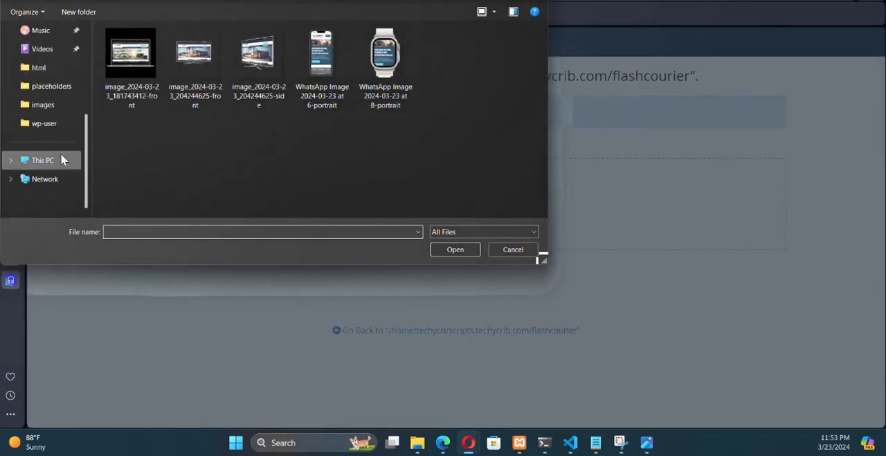
left_click(38, 163)
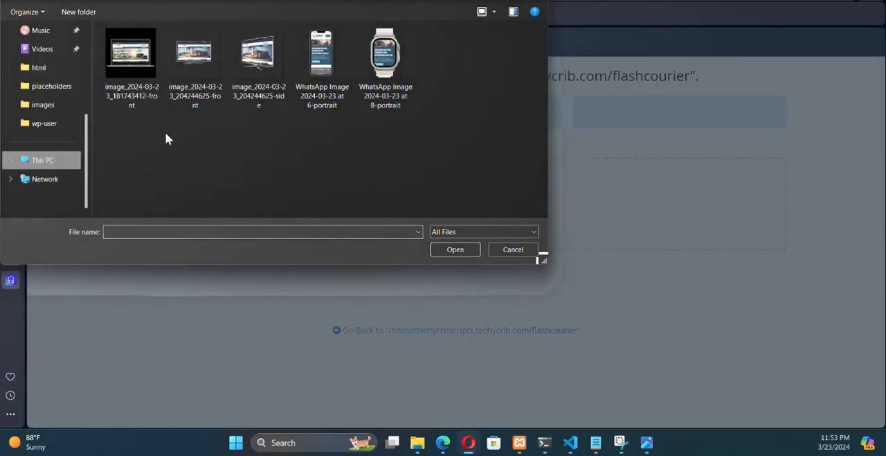
double_click(156, 64)
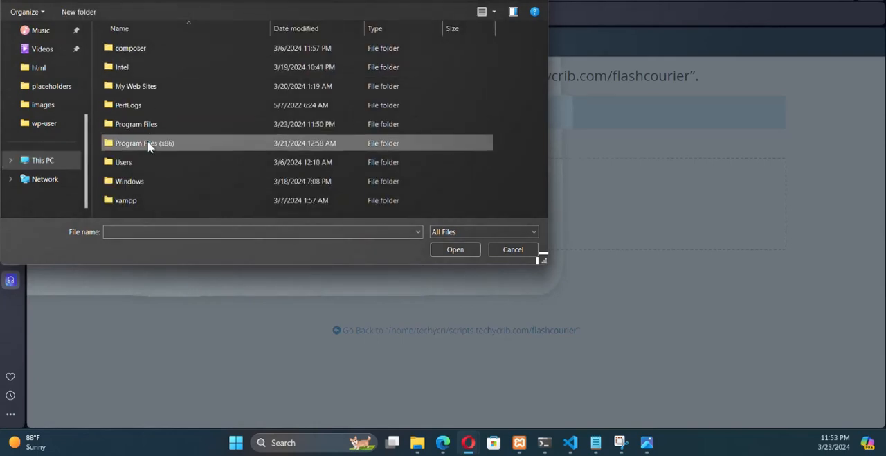
double_click(122, 199)
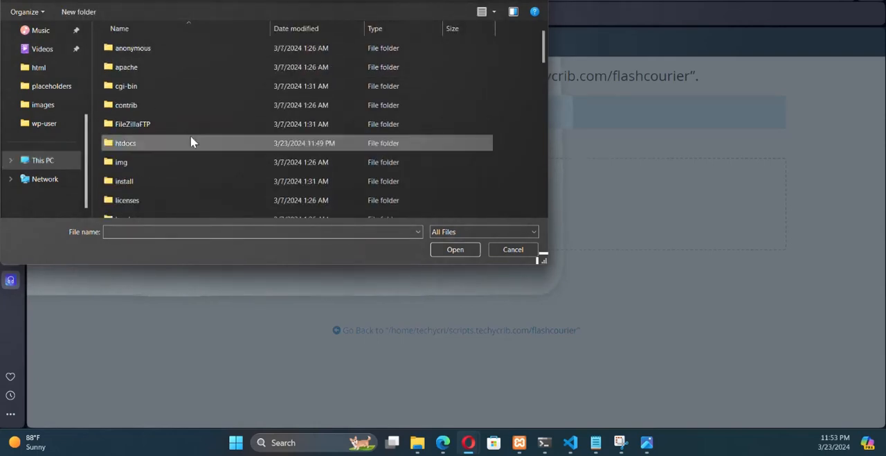
double_click(139, 143)
scroll(158, 144, "down", 2)
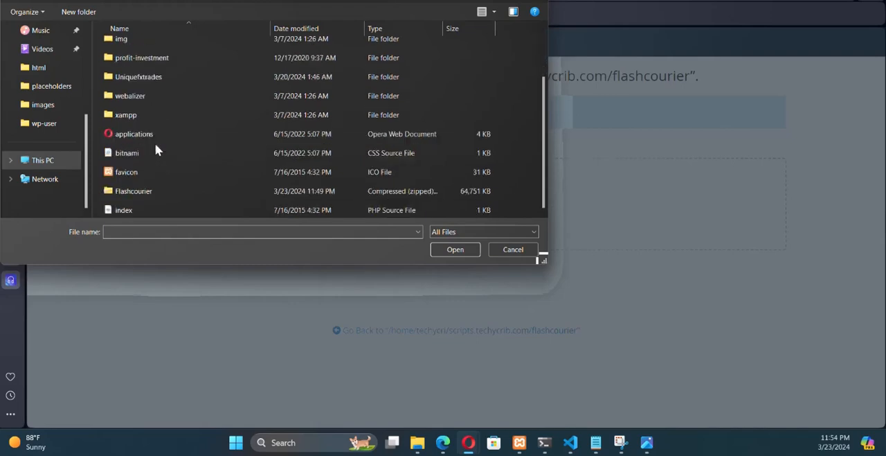
left_click(137, 192)
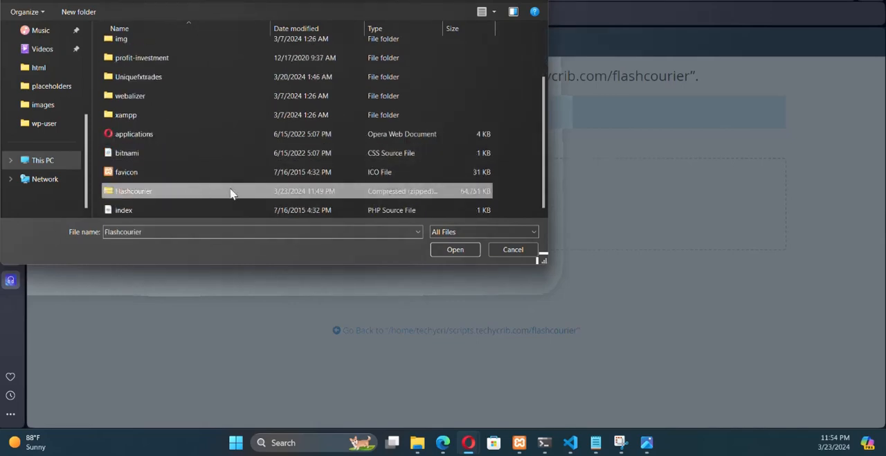
left_click(449, 250)
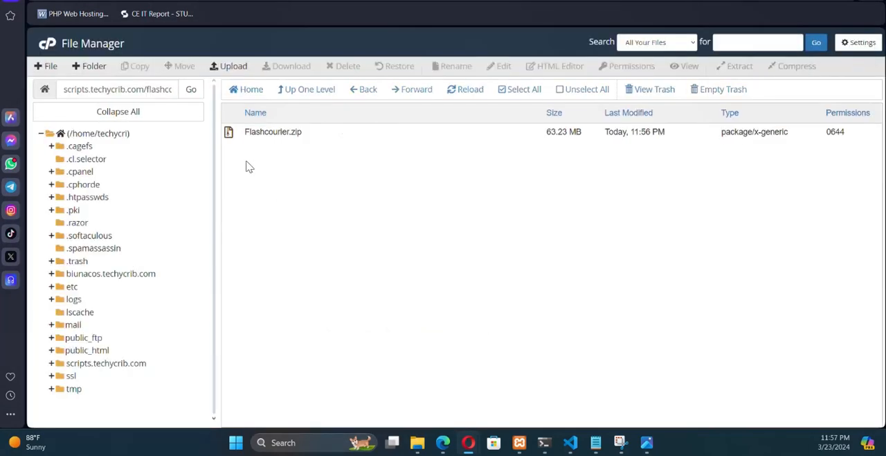
- Extract Flashcourier.zip into /scripts.techycrib.com/flashcourier and reload the file list
left_click(283, 133)
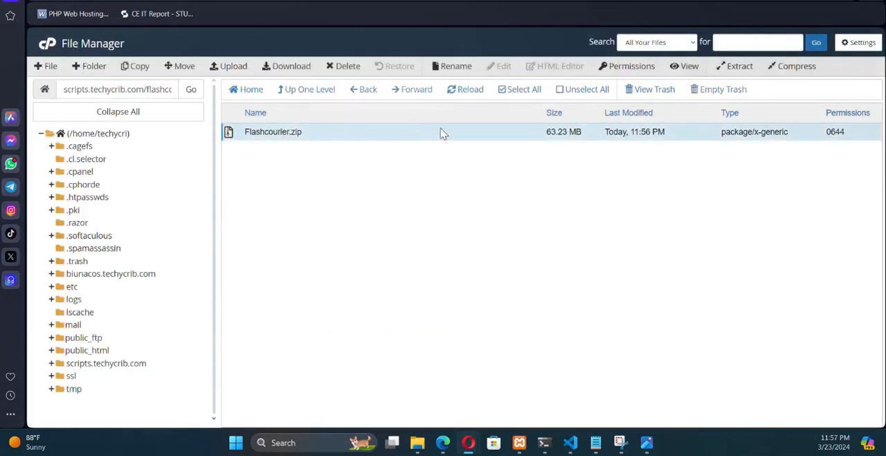
right_click(308, 136)
left_click(356, 259)
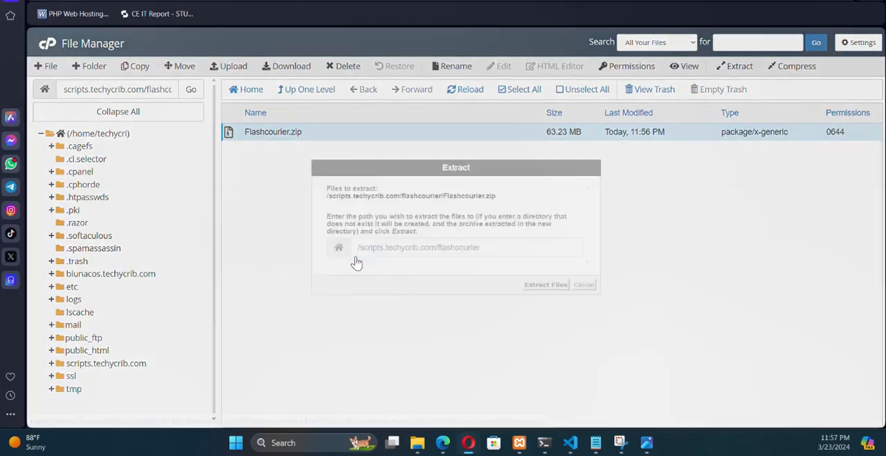
left_click(546, 285)
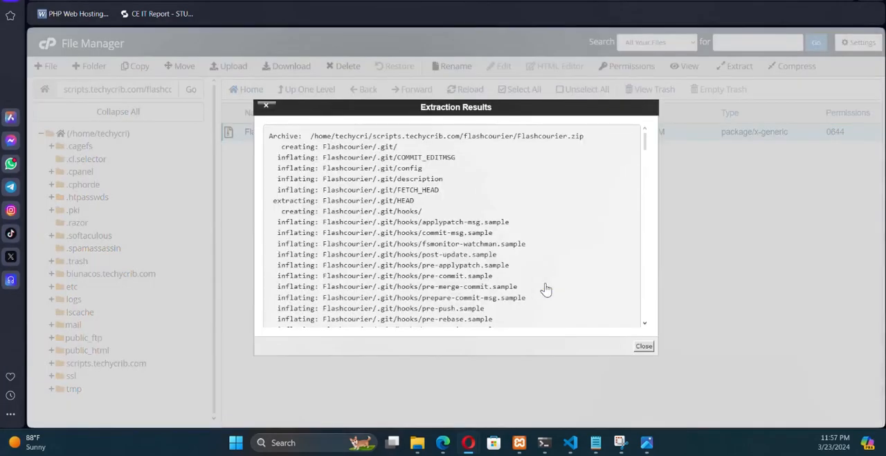
scroll(437, 194, "down", 20)
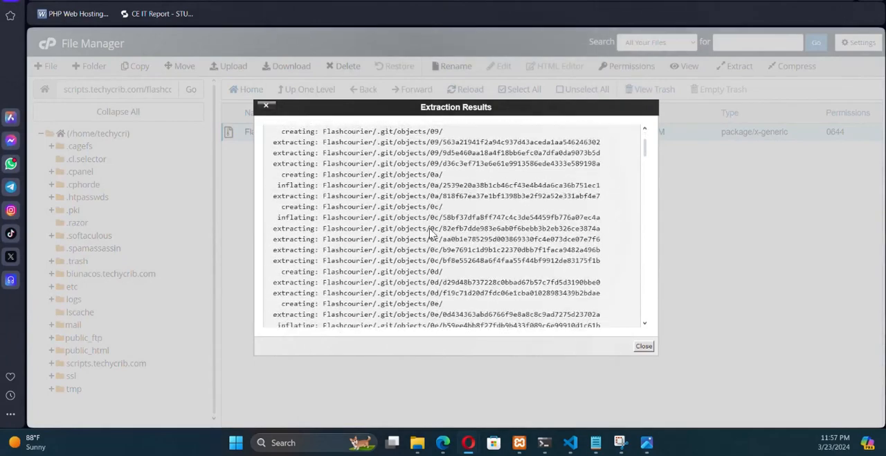
left_click(644, 346)
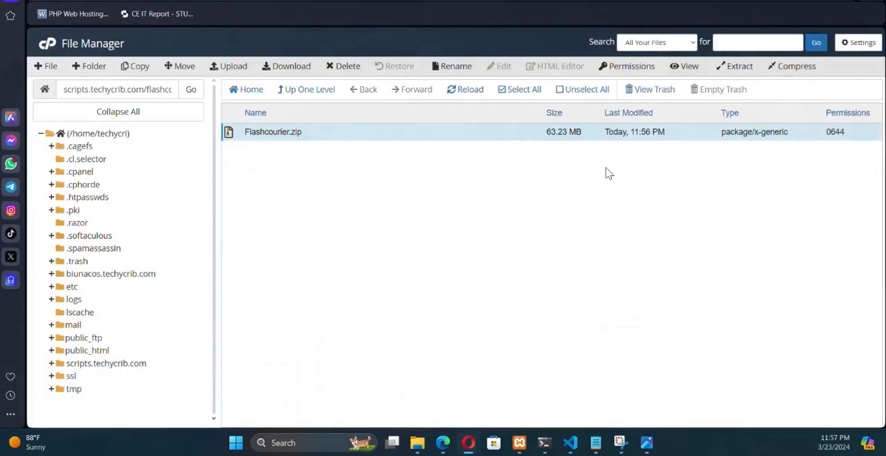
left_click(466, 97)
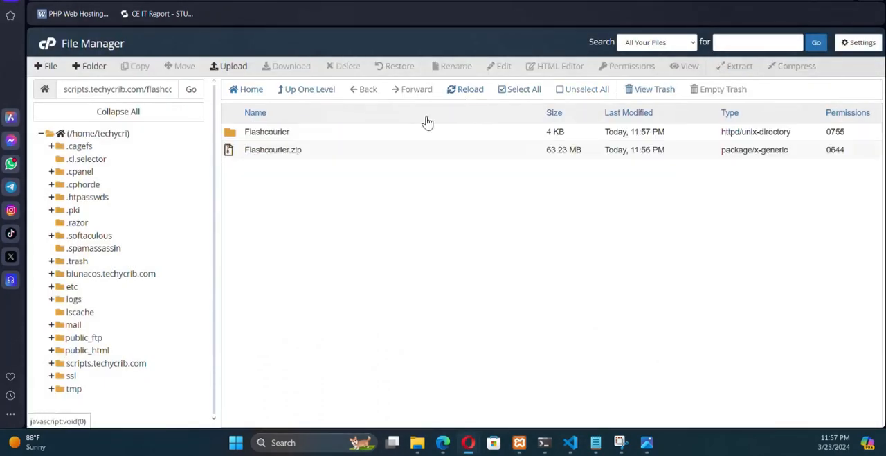
- Move all contents of the extracted Flashcourier folder up into /scripts.techycrib.com/flashcourier/
double_click(228, 133)
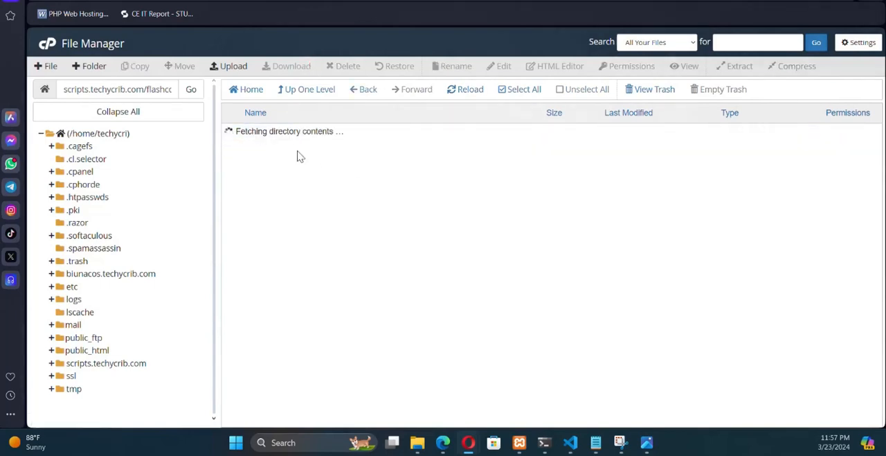
left_click(460, 94)
left_click(498, 95)
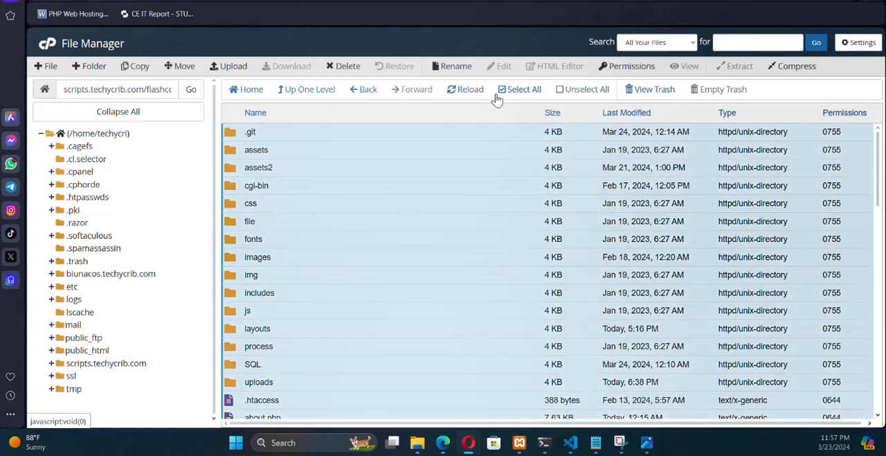
left_click(179, 67)
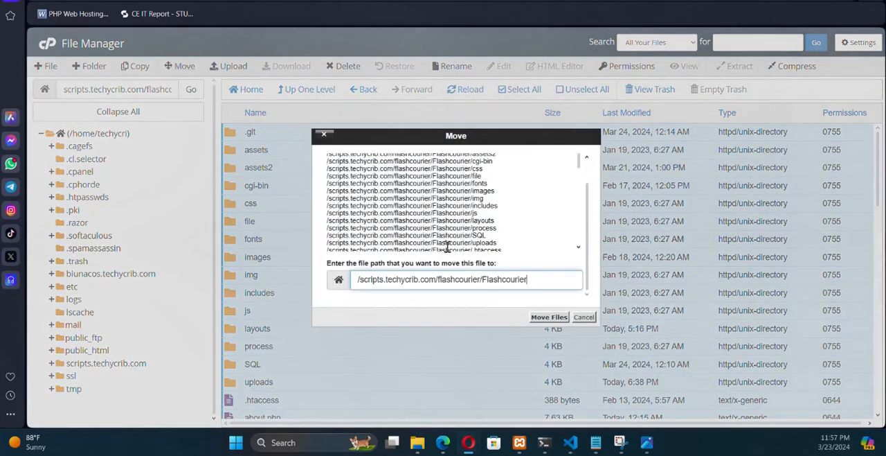
key("BackSpace")
key("BackSpace")
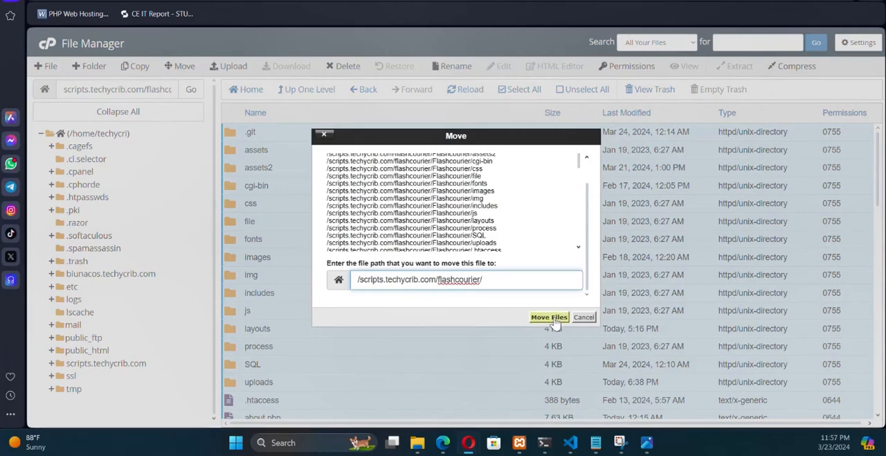
left_click(551, 317)
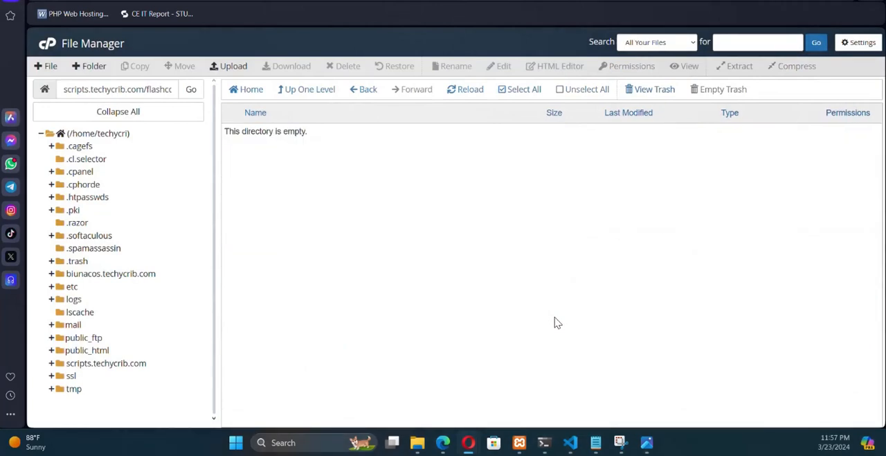
- Open the flashcourier folder inside scripts.techycrib.com and check the moved site files
left_click(104, 364)
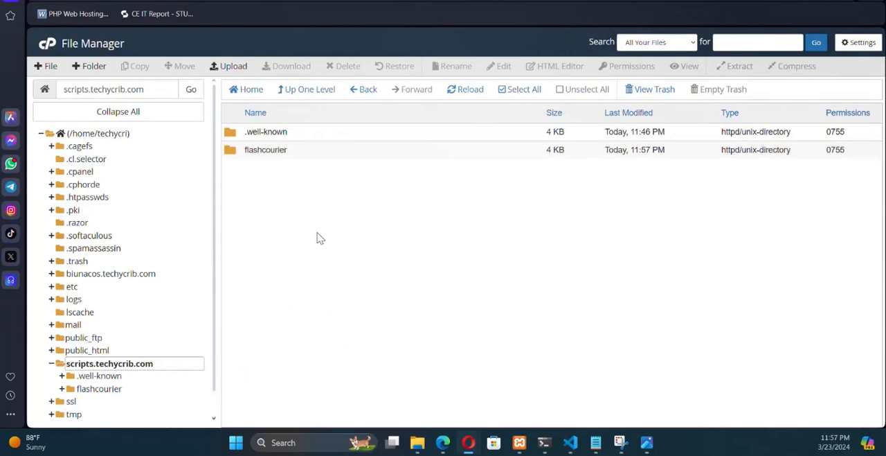
double_click(230, 150)
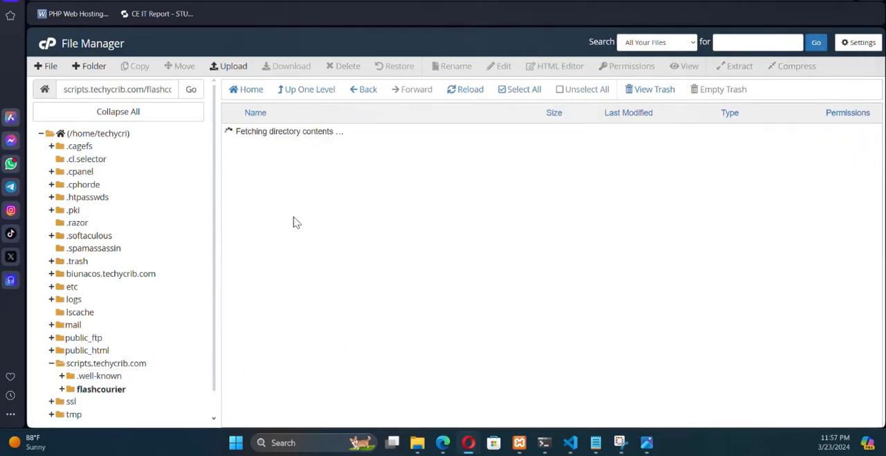
scroll(339, 225, "down", 10)
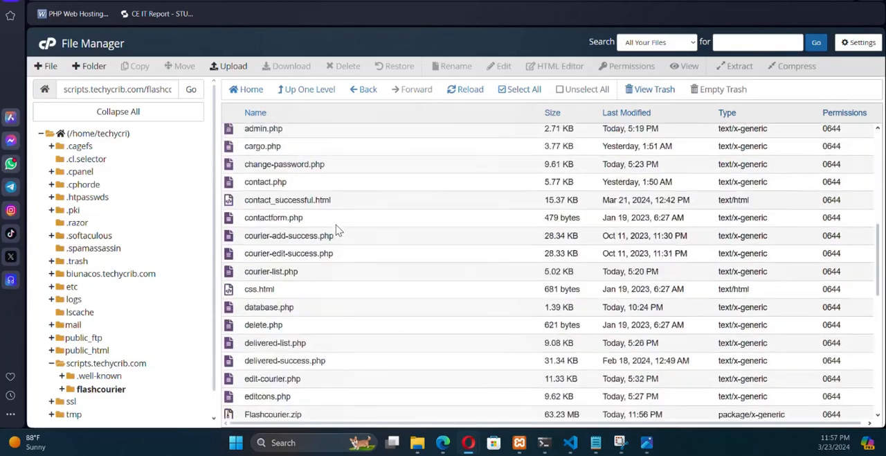
scroll(369, 295, "up", 10)
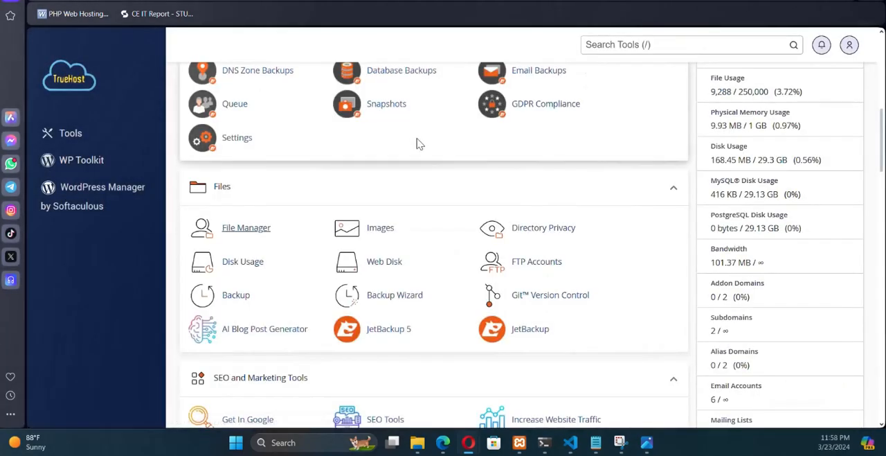
- Search the cPanel tools for mysql and open the MySQL Database Wizard
left_click(611, 50)
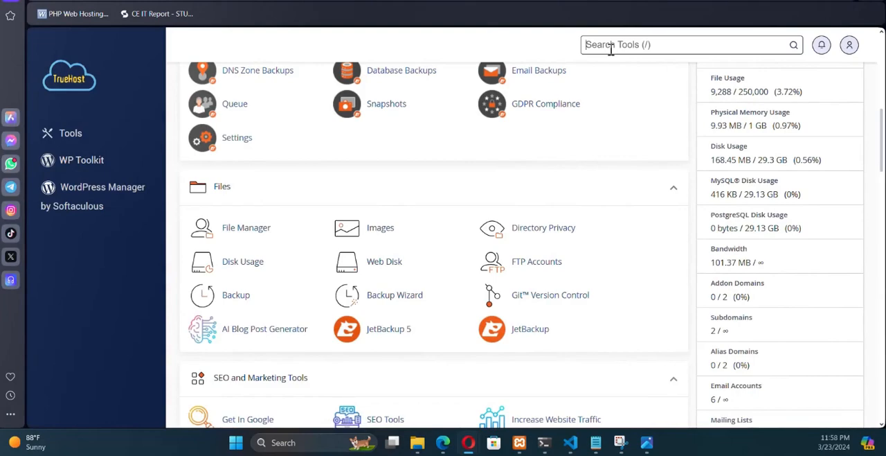
type("mysql")
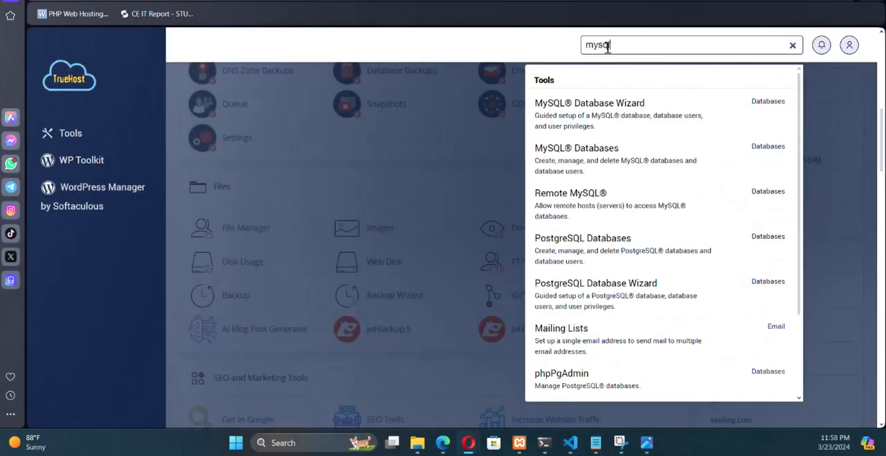
left_click(595, 114)
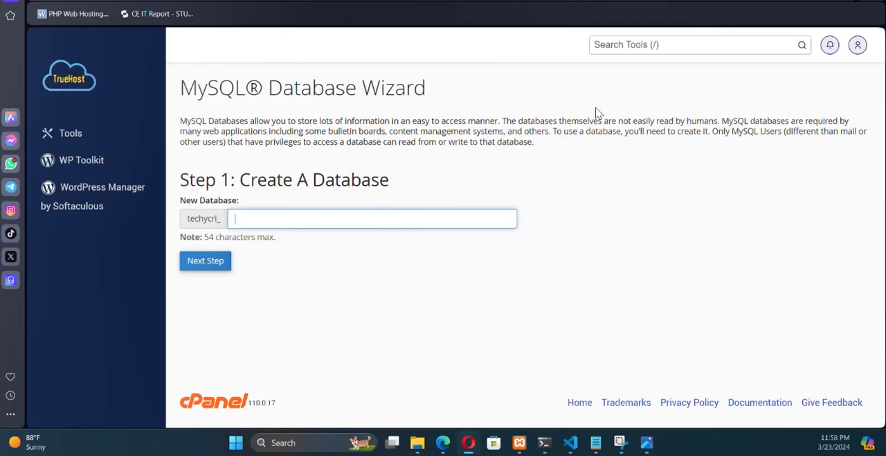
- Create a new MySQL database with the name flashdb after the account prefix
type("f")
key("BackSpace")
type("f")
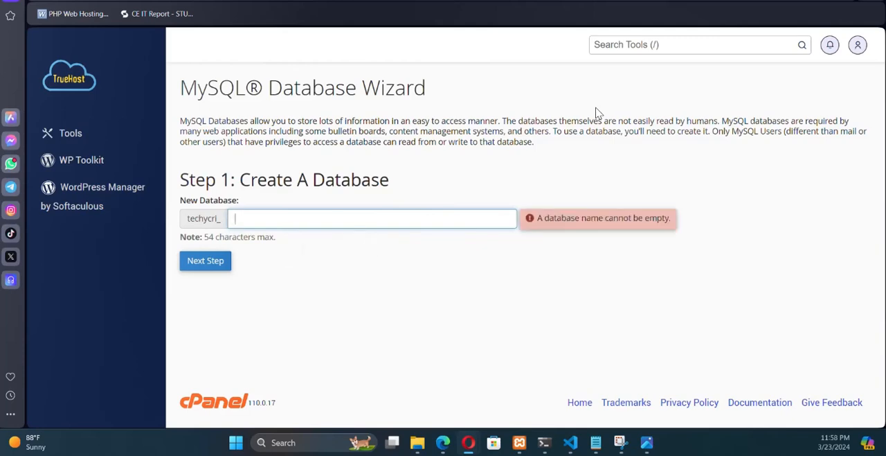
type("lashdb")
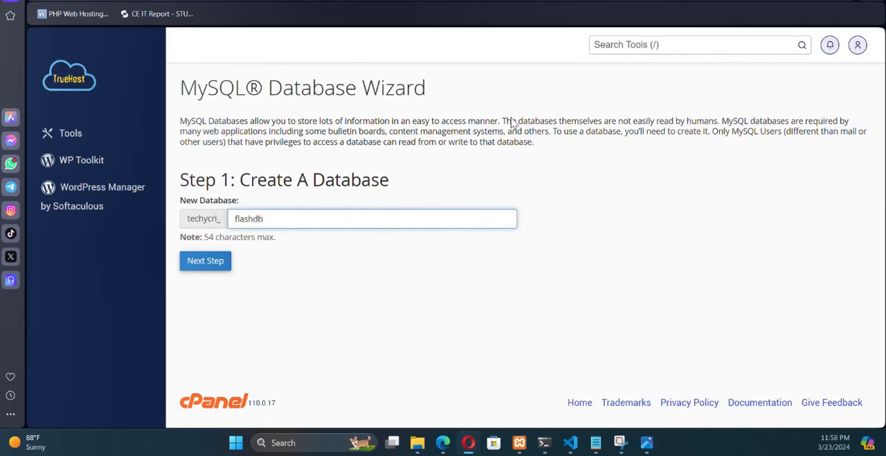
left_click(211, 267)
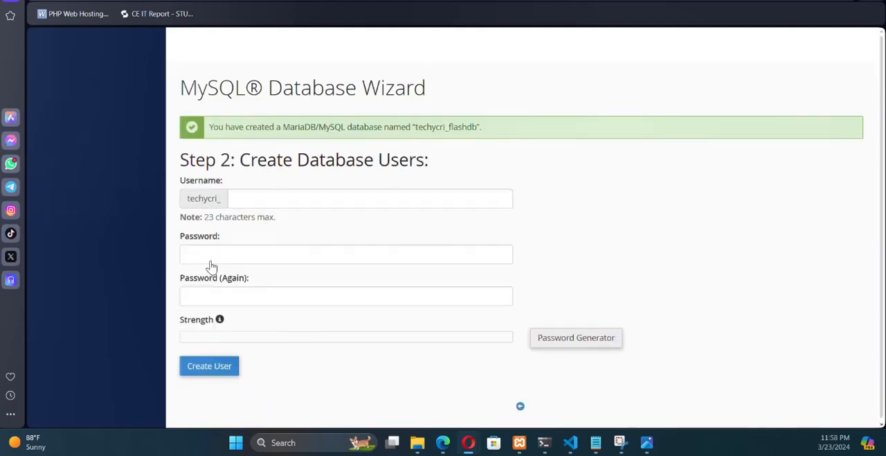
- Enter flashuser as the username for the new database user
type("fl")
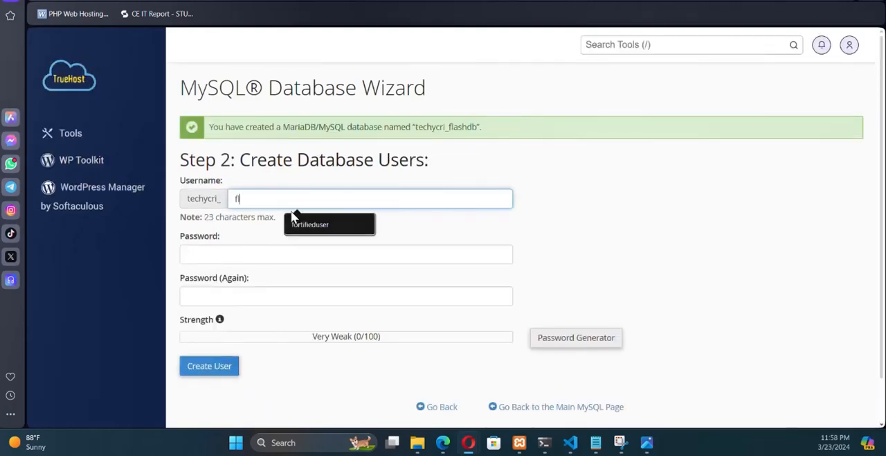
type("ash u")
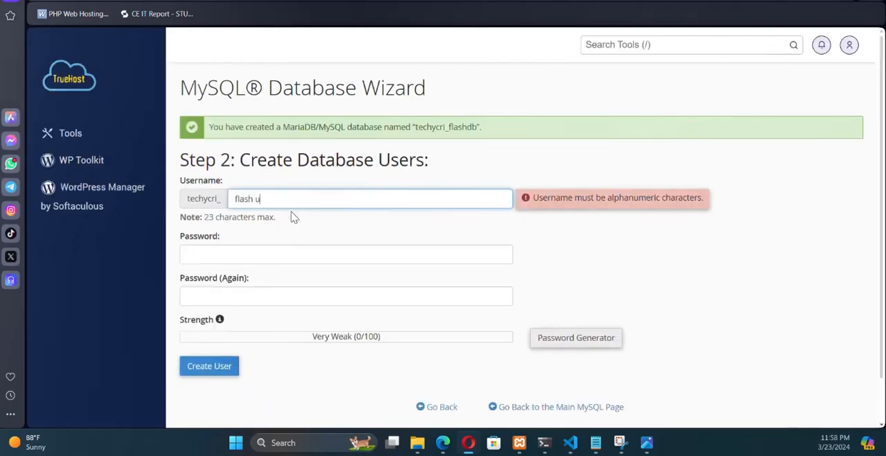
key("BackSpace")
key("BackSpace")
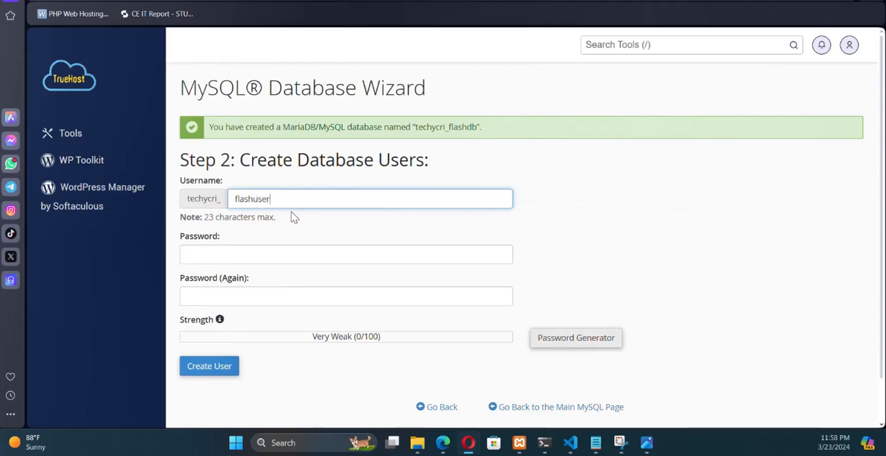
- Generate a database user password with only letters and numbers, copy it, and confirm that it has been copied
left_click(569, 345)
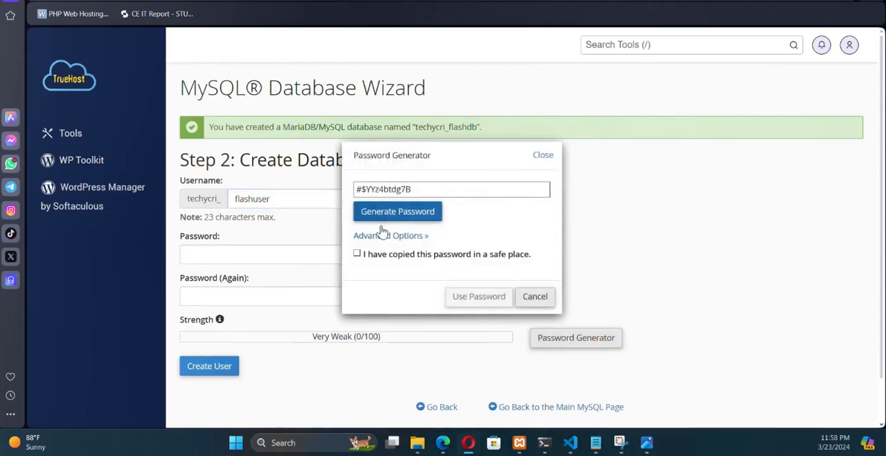
left_click(382, 216)
left_click(382, 236)
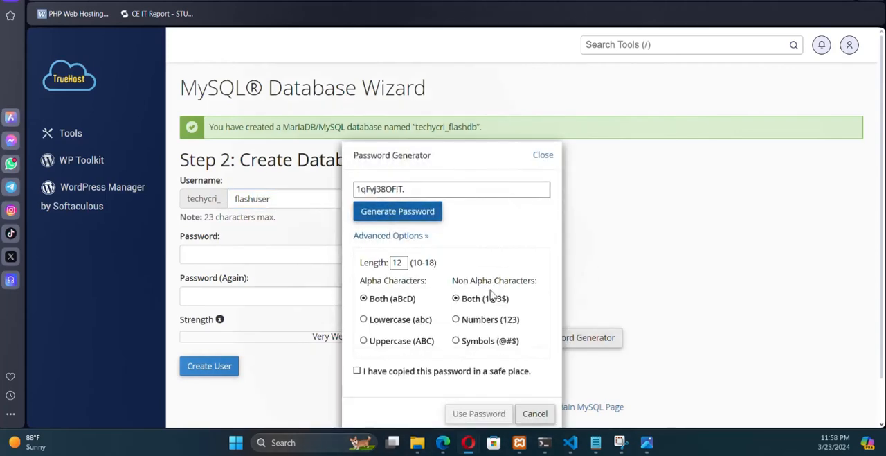
left_click(471, 324)
double_click(368, 191)
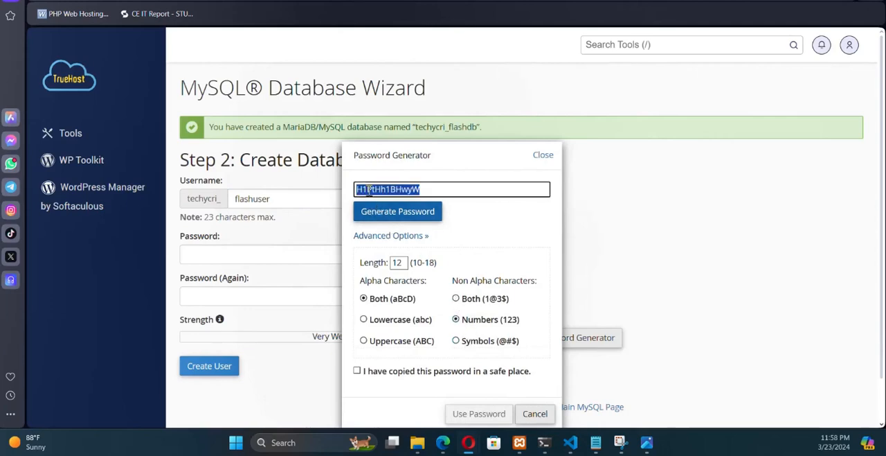
left_click(359, 372)
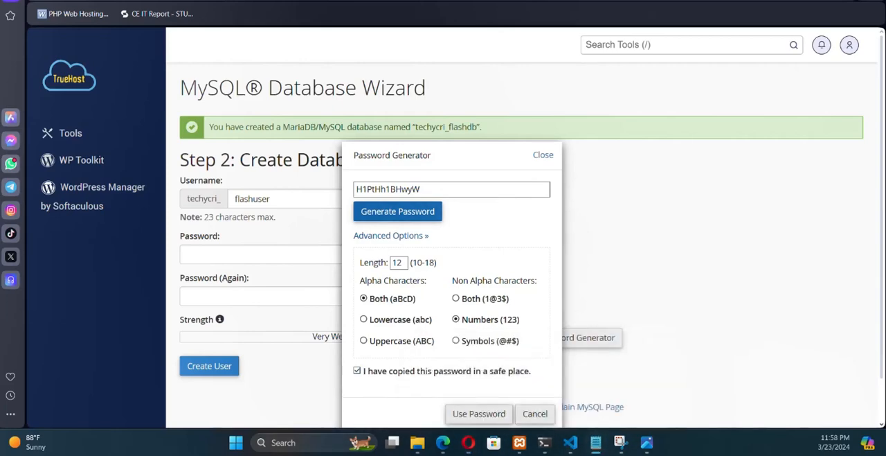
- Switch to Notepad, paste the generated database password into a new untitled note, and return to the browser
left_click_drag(0, 60, 579, 92)
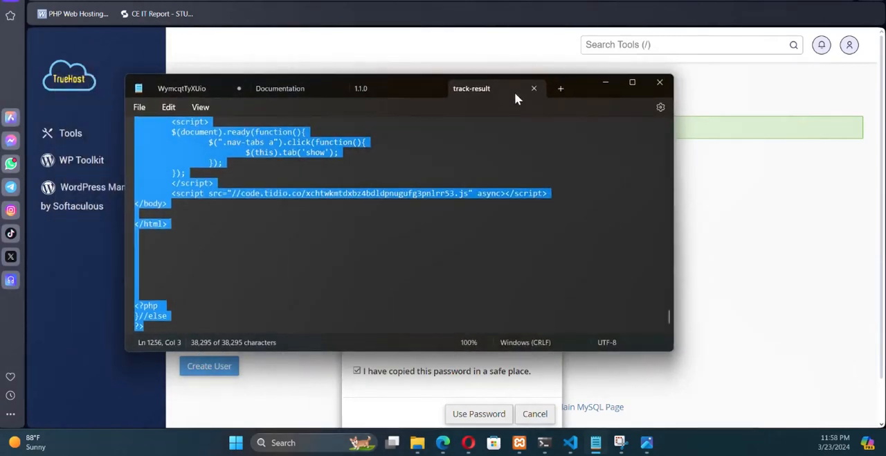
left_click(558, 88)
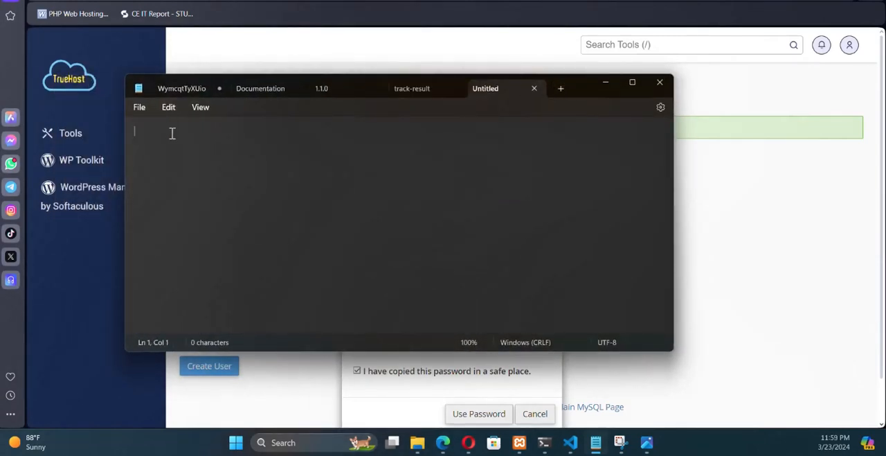
key("ctrl+v")
left_click(738, 221)
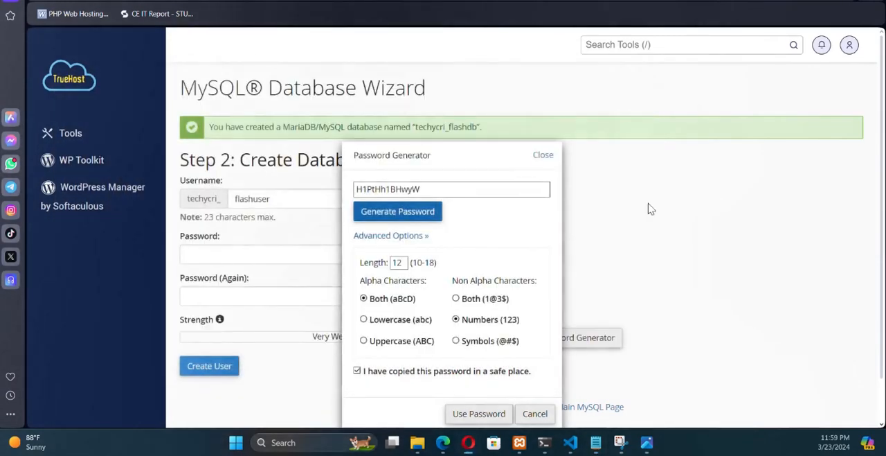
- Apply the generated password to both password fields and create the database user flashuser
scroll(469, 291, "down", 1)
left_click(474, 365)
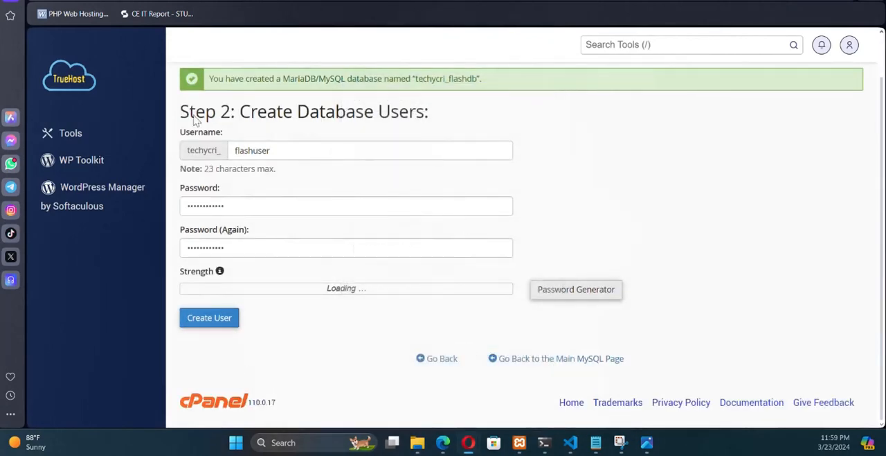
scroll(372, 277, "up", 1)
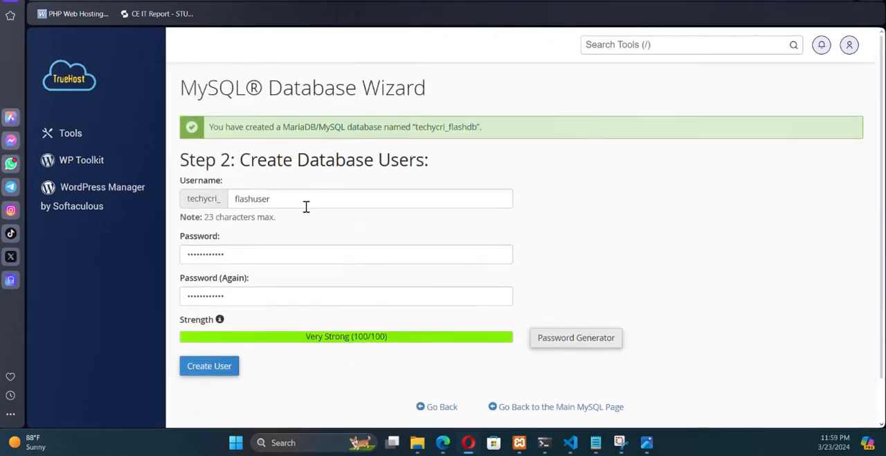
scroll(277, 250, "down", 1)
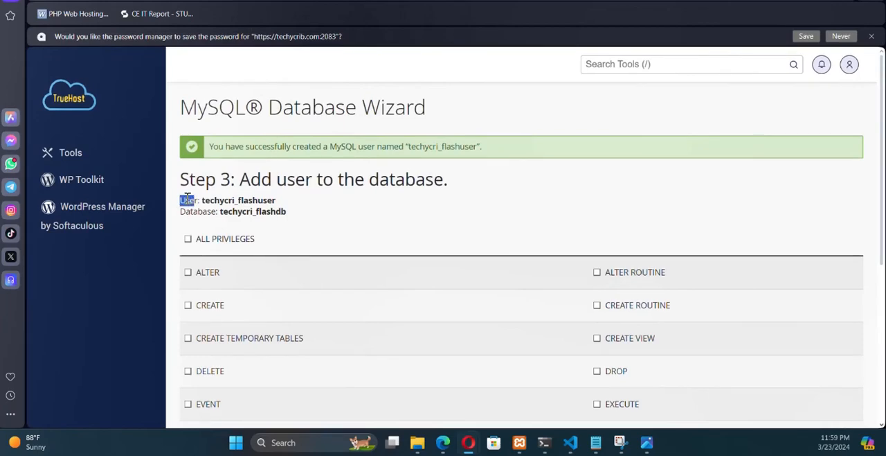
- Copy the wizard's user and database name lines into the Notepad note below the saved password, and return to the browser
left_click_drag(187, 198, 281, 221)
key("ctrl+c")
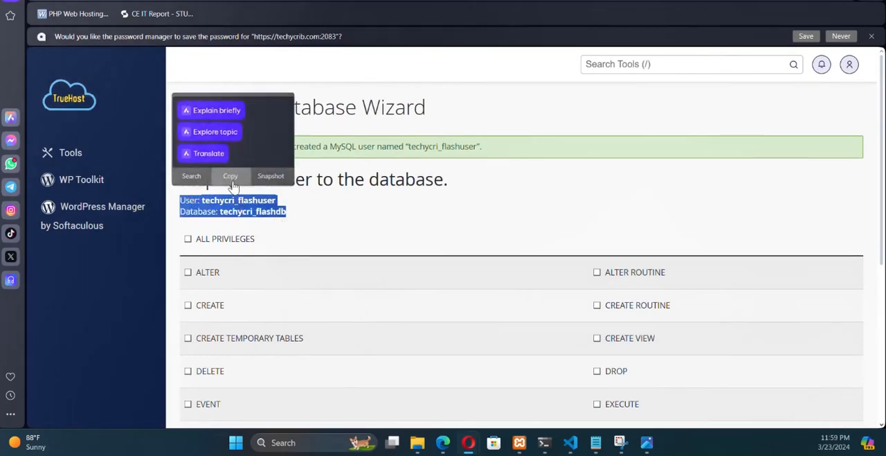
left_click(232, 179)
left_click(596, 441)
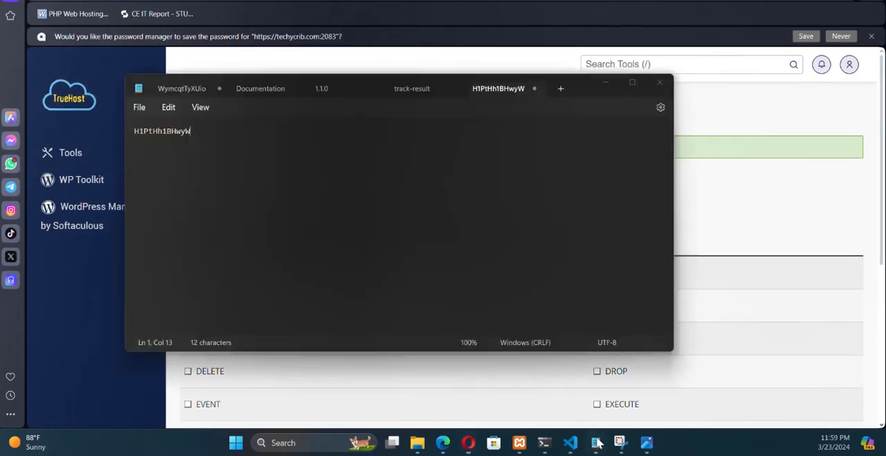
key("Return")
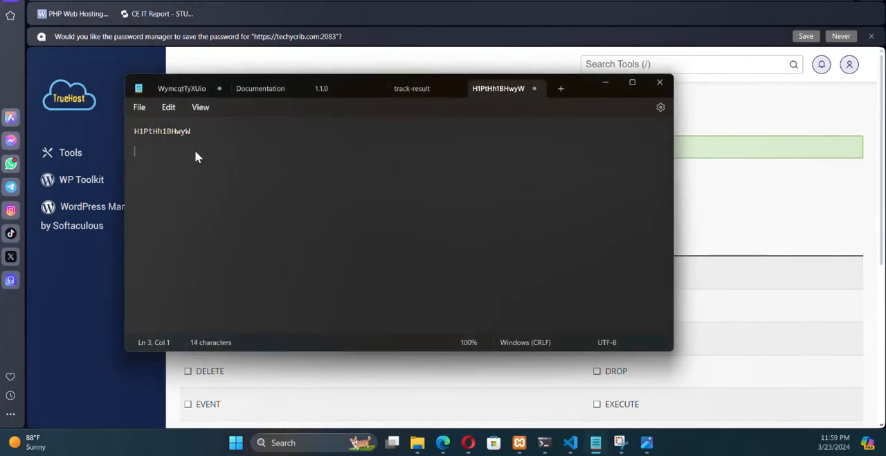
key("ctrl+v")
left_click(715, 223)
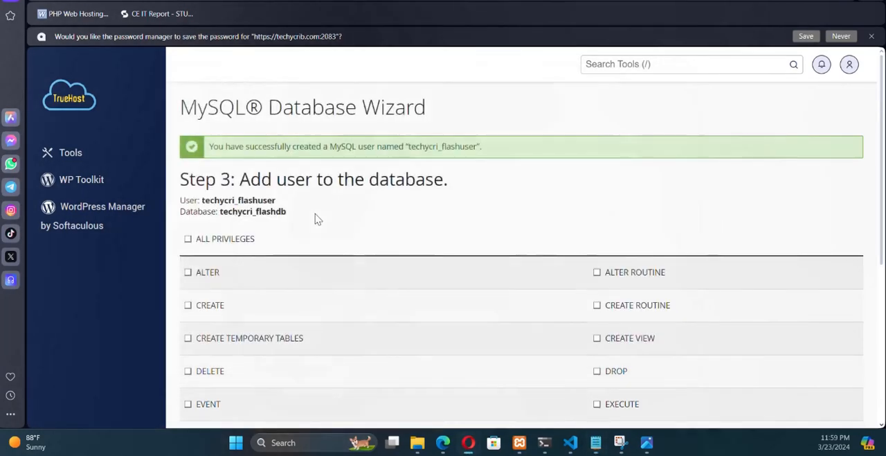
- Grant the flashuser account all privileges on the flashdb database and apply the changes
left_click(189, 237)
scroll(216, 190, "down", 1)
scroll(216, 190, "down", 3)
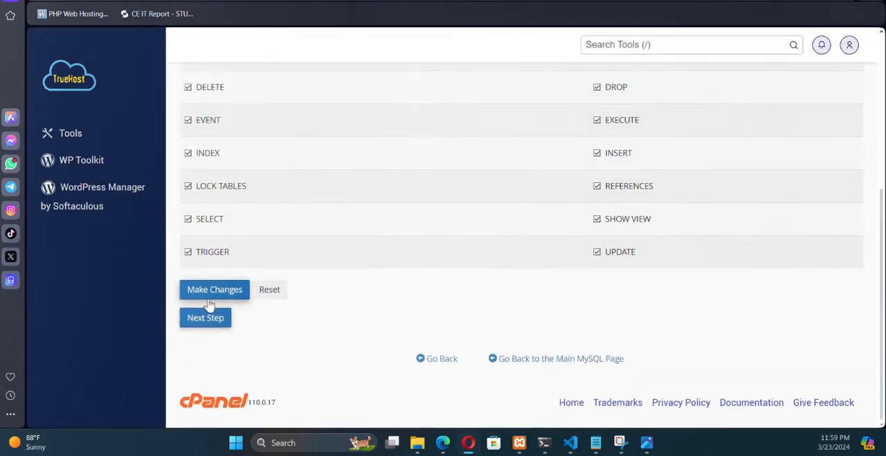
left_click(208, 299)
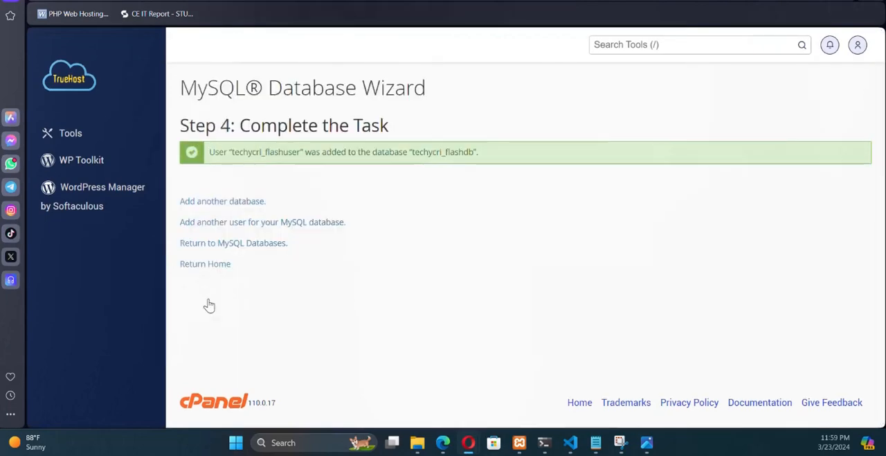
- Find phpMyAdmin among the hosting tools, open the techycri_flashdb database in it, and bring up its import page
left_click(627, 46)
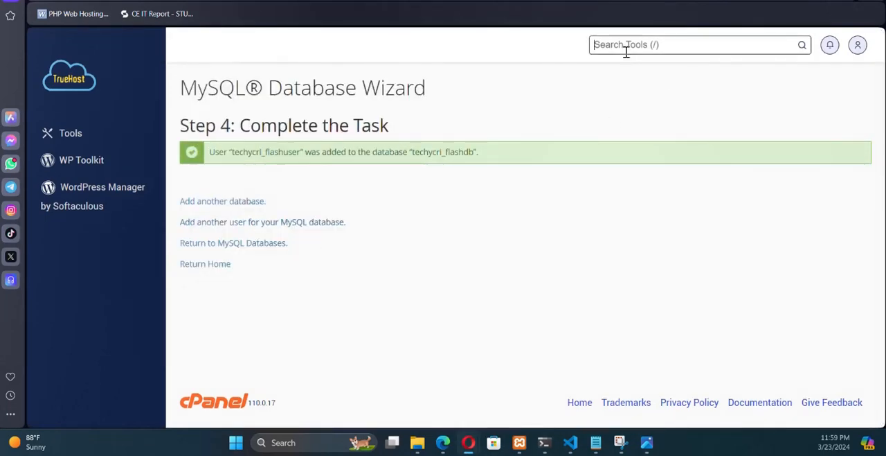
type("phpmy")
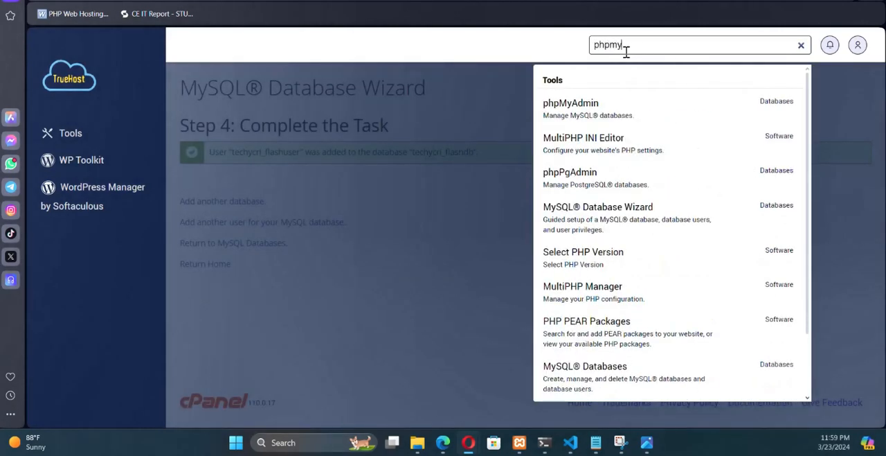
left_click(581, 113)
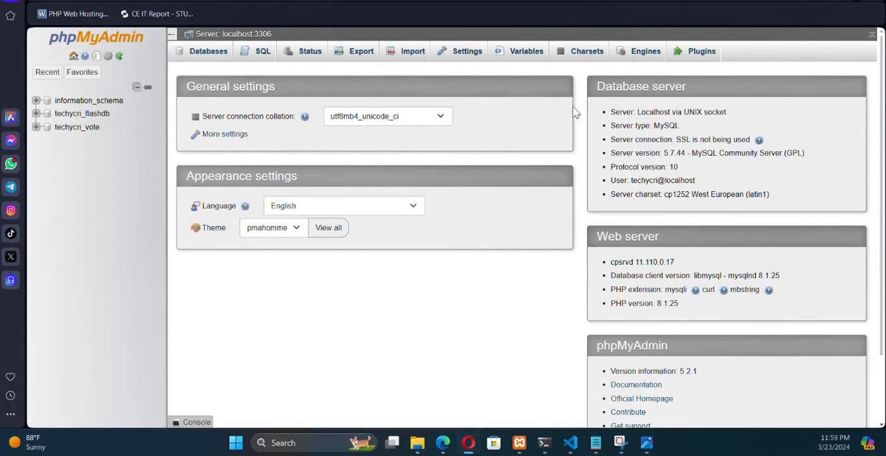
left_click(75, 115)
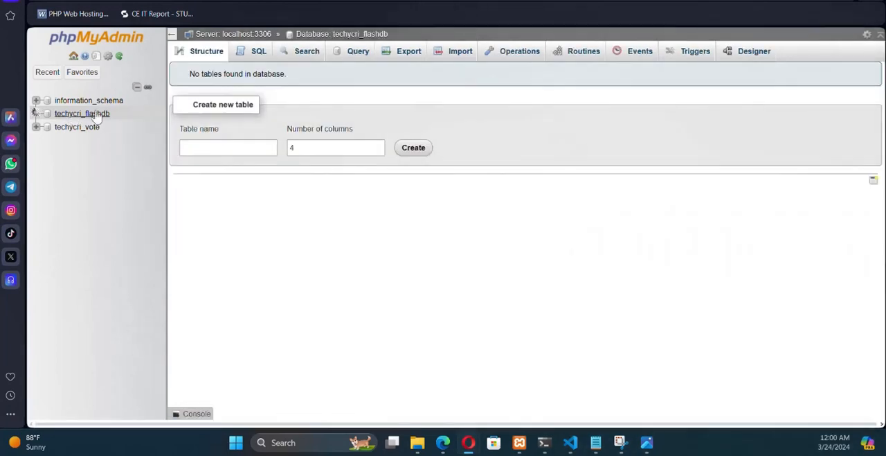
left_click(451, 55)
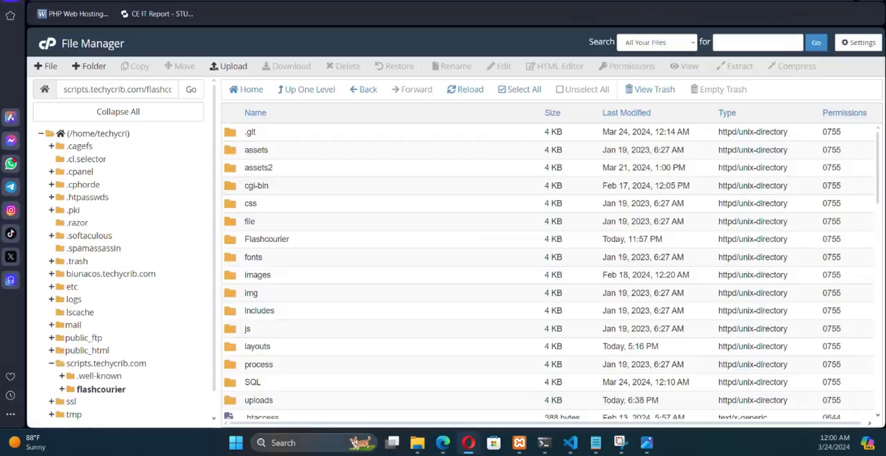
- In File Manager, open the SQL folder inside flashcourier and download flashcourier.sql
scroll(305, 208, "down", 5)
scroll(298, 228, "up", 3)
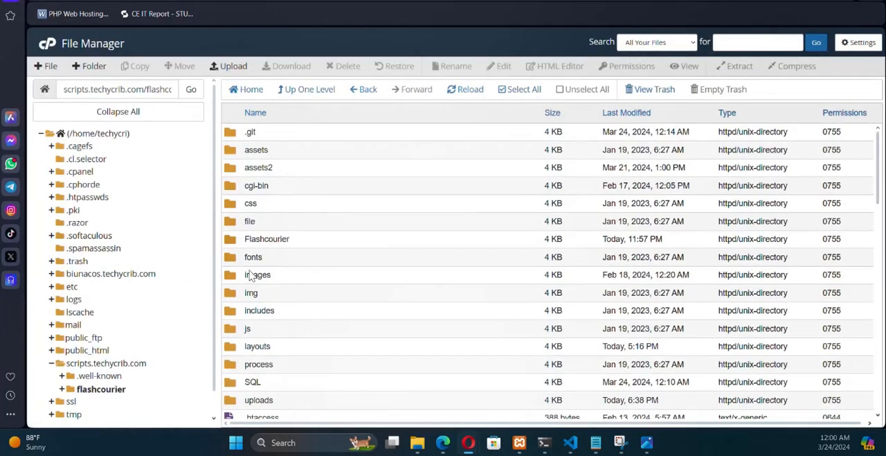
scroll(231, 331, "down", 1)
double_click(233, 329)
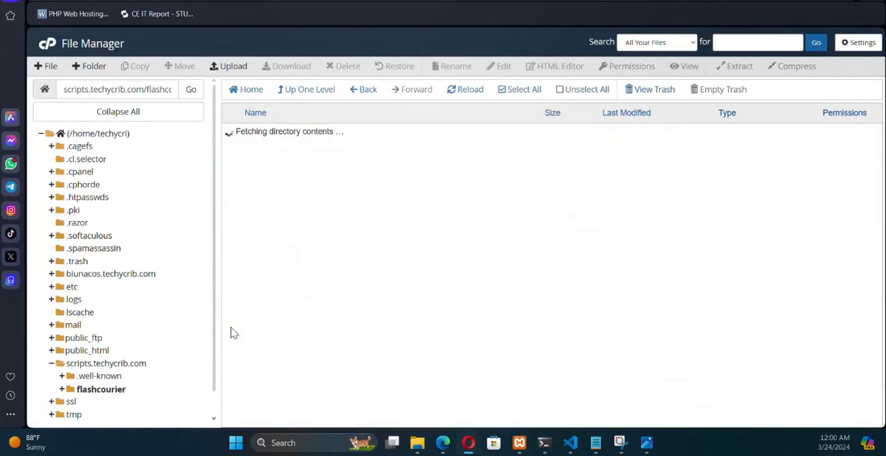
left_click(254, 137)
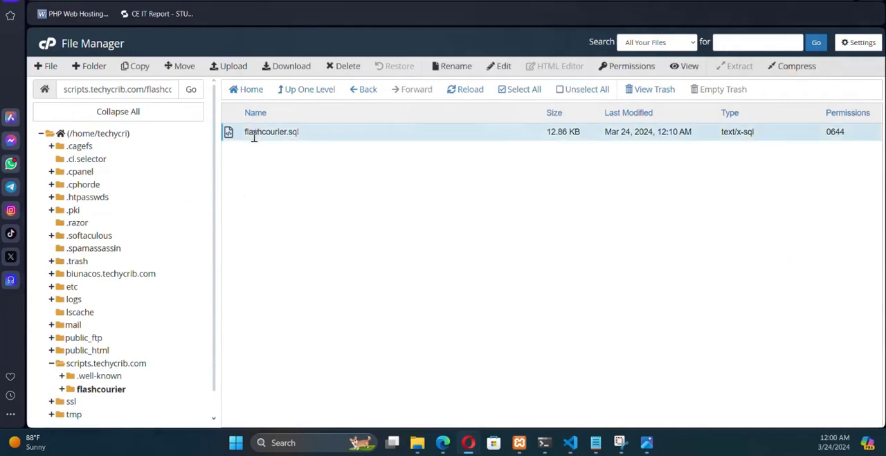
left_click(281, 72)
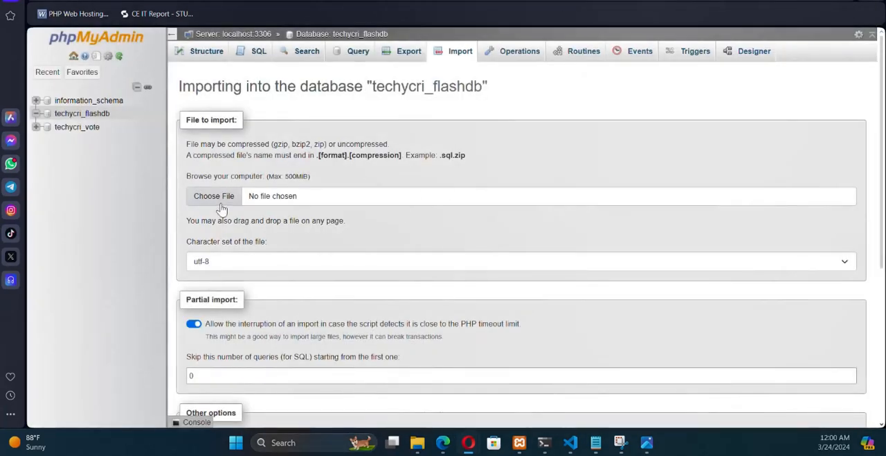
- Import the downloaded flashcourier.sql into techycri_flashdb in phpMyAdmin with the default options, and open the database's table list
left_click(211, 197)
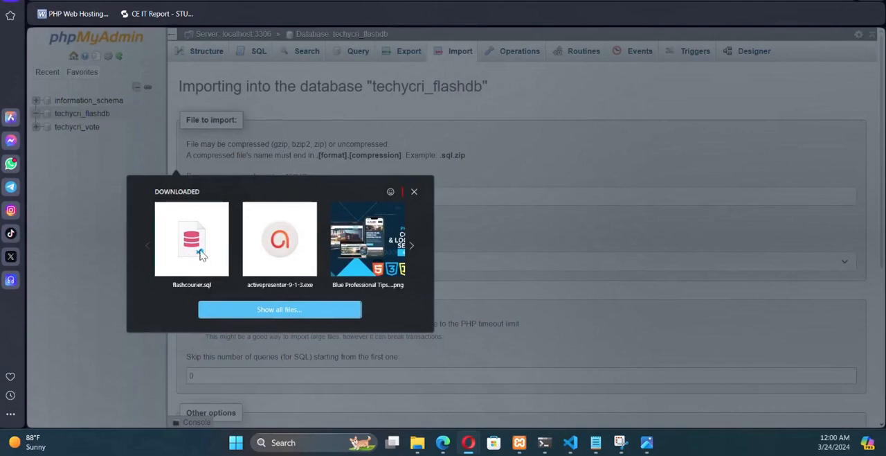
left_click(192, 238)
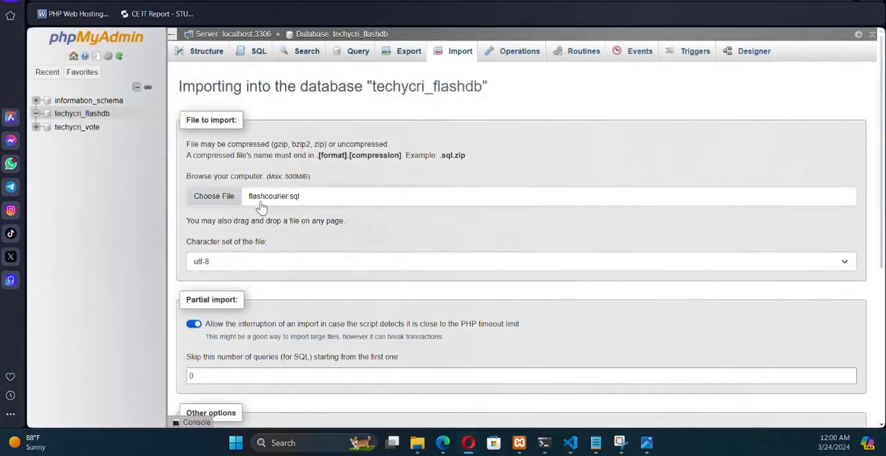
scroll(269, 205, "down", 3)
scroll(268, 206, "down", 1)
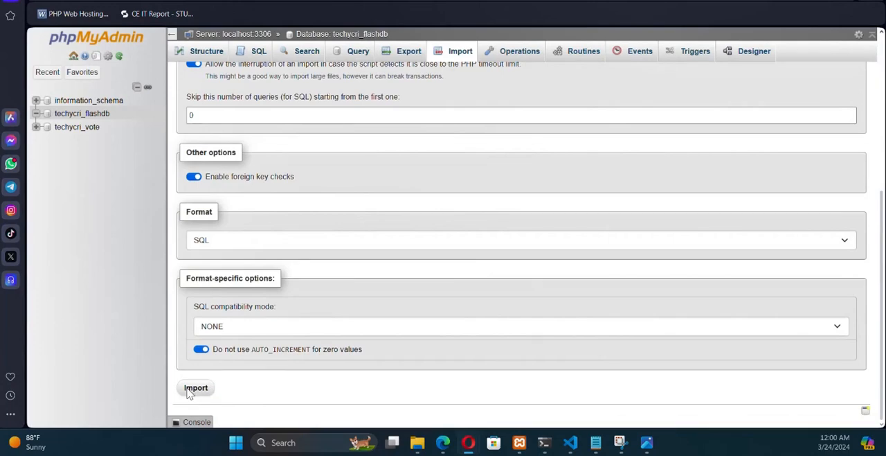
left_click(190, 390)
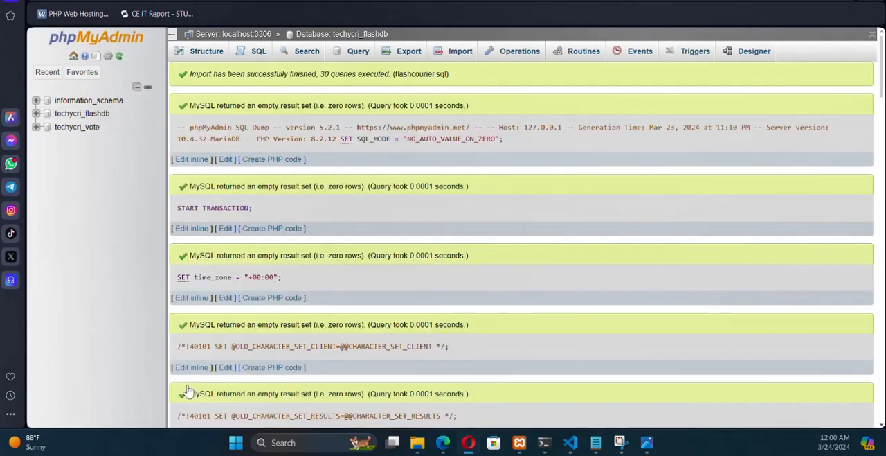
left_click(63, 117)
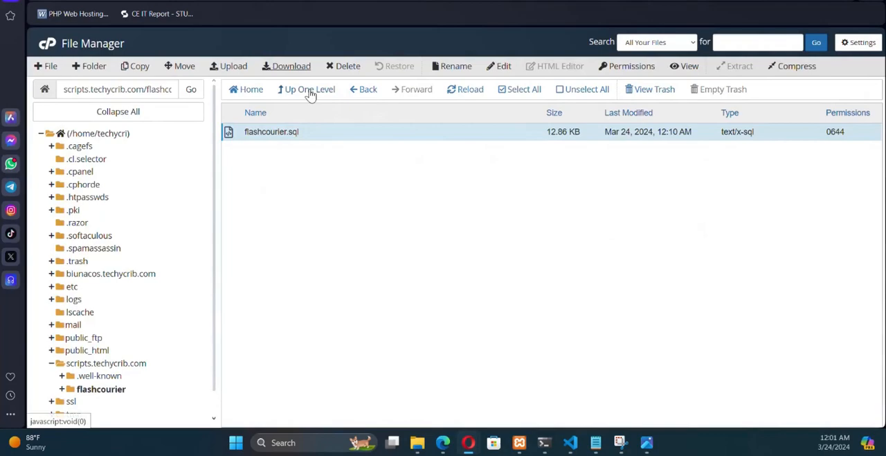
- Go back up to the flashcourier folder in File Manager and open database.php in the code editor
left_click(306, 90)
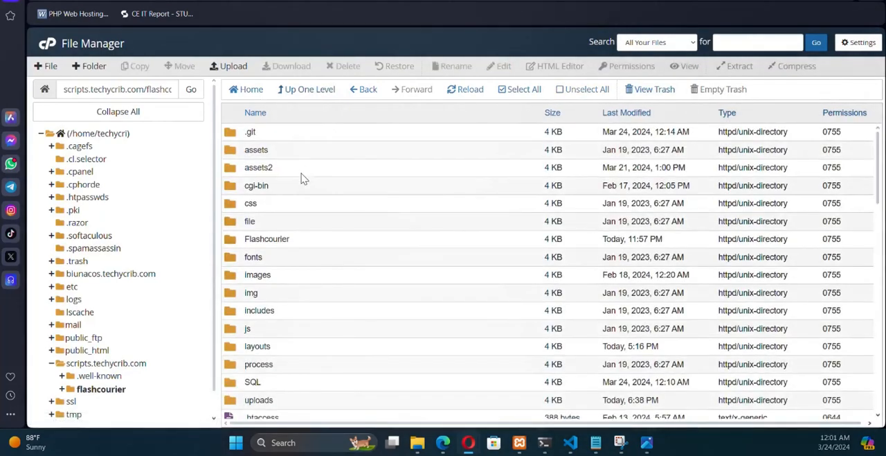
scroll(302, 179, "down", 3)
scroll(302, 184, "down", 3)
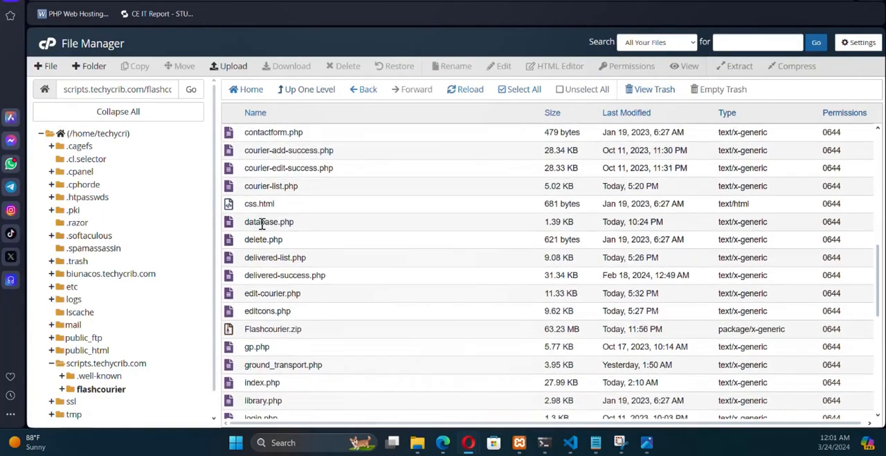
left_click(231, 225)
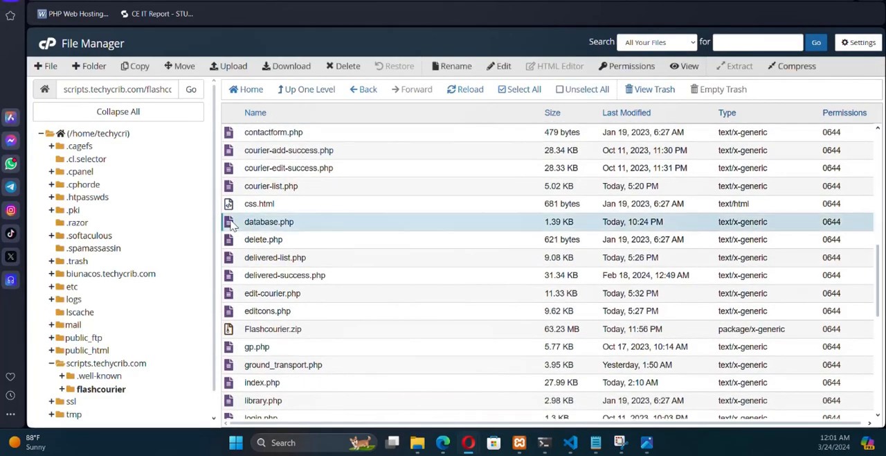
right_click(231, 225)
left_click(262, 264)
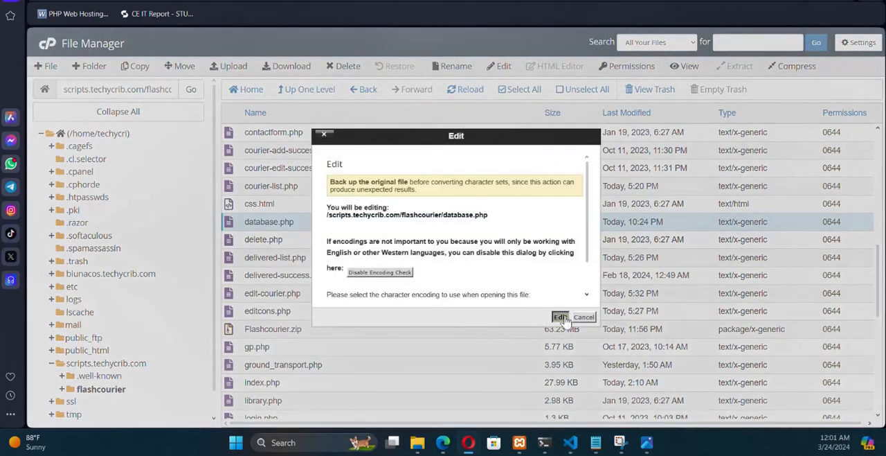
left_click(565, 317)
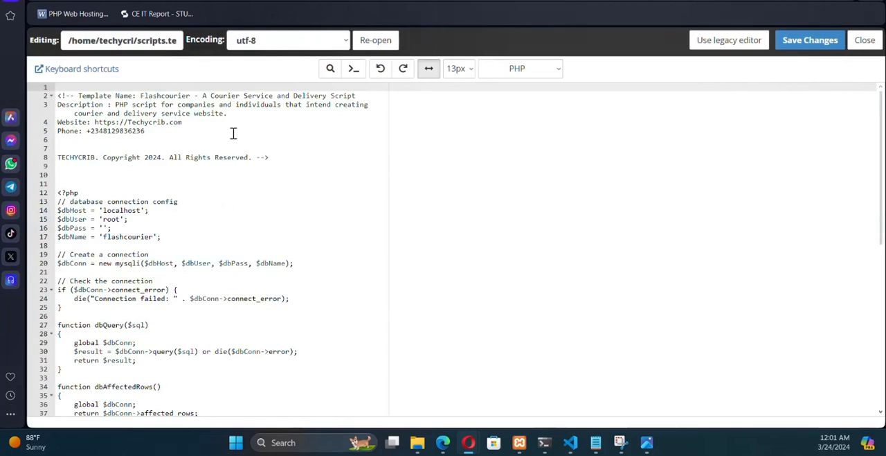
- Copy the database name from the Notepad note and set $dbName in database.php to 'techycri_flashdb'
scroll(276, 219, "down", 2)
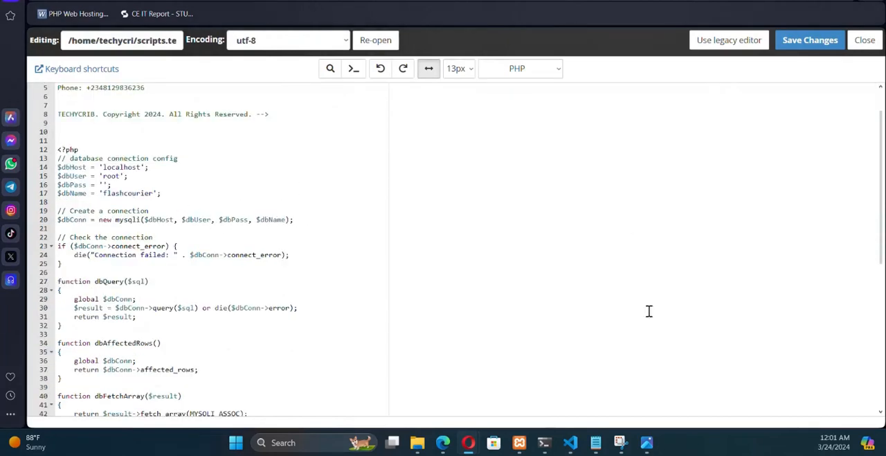
left_click(598, 442)
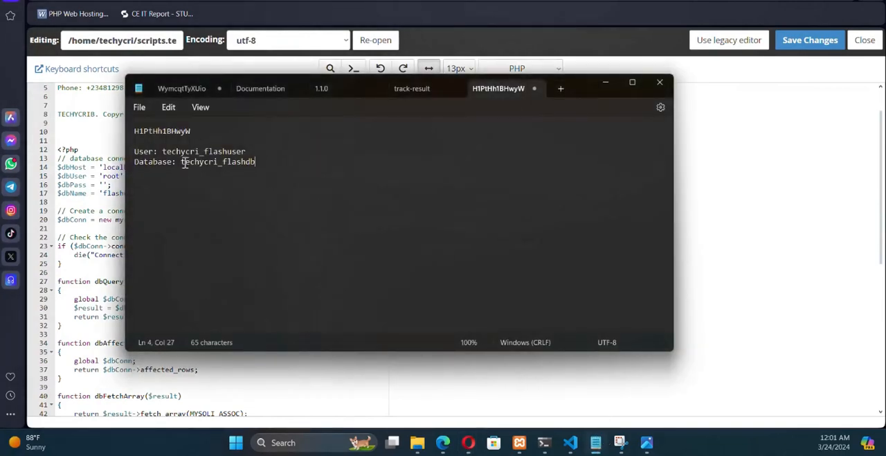
left_click_drag(182, 162, 261, 162)
key("ctrl+c")
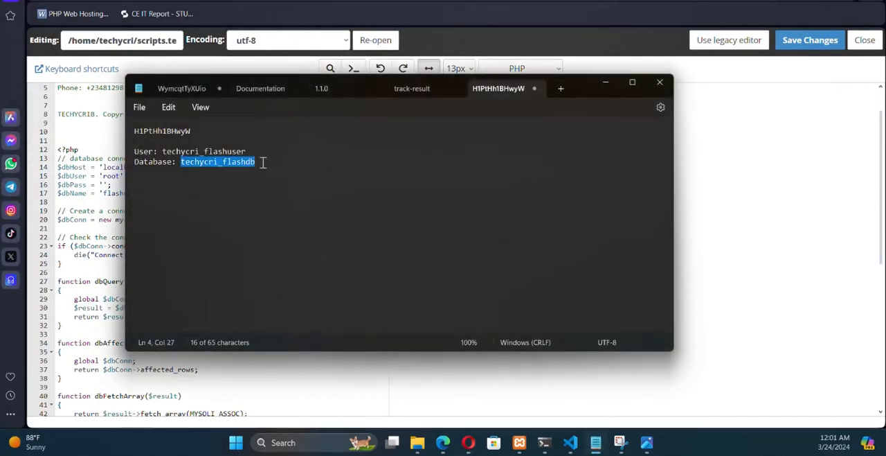
left_click(98, 194)
left_click_drag(103, 193, 150, 194)
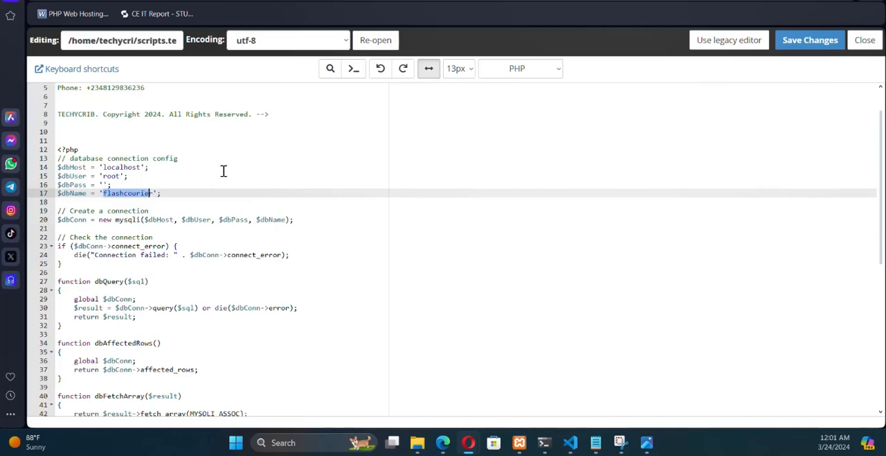
key("ctrl+v")
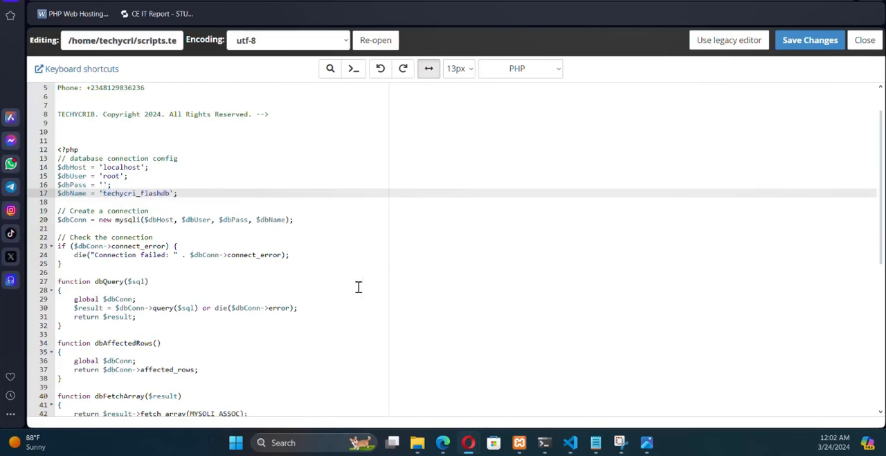
- Copy the database user from the Notepad note and set $dbUser in database.php to 'techycri_flashuser'
left_click(597, 446)
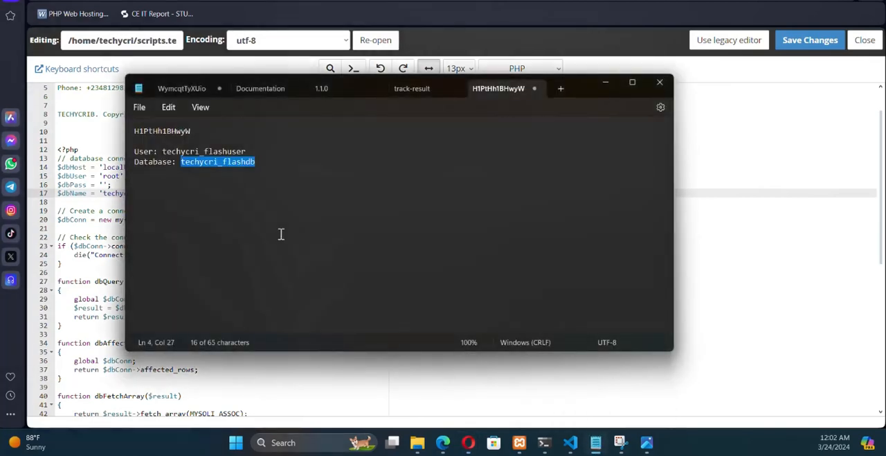
left_click_drag(163, 150, 247, 152)
key("ctrl+c")
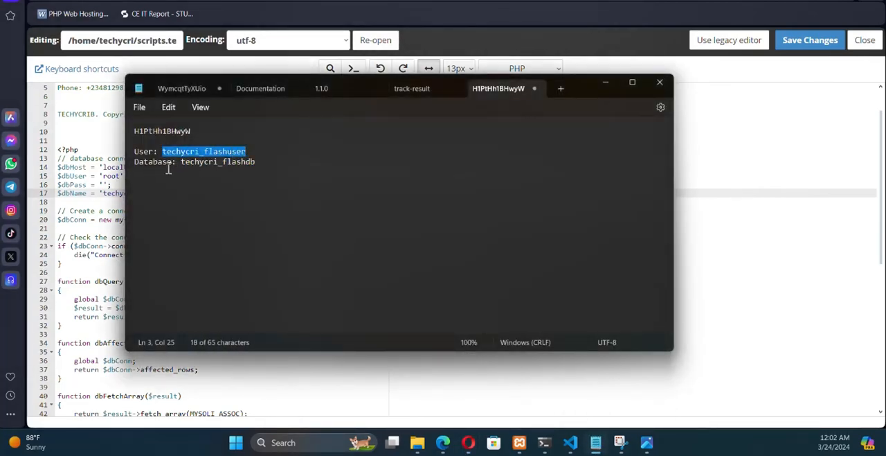
left_click(88, 184)
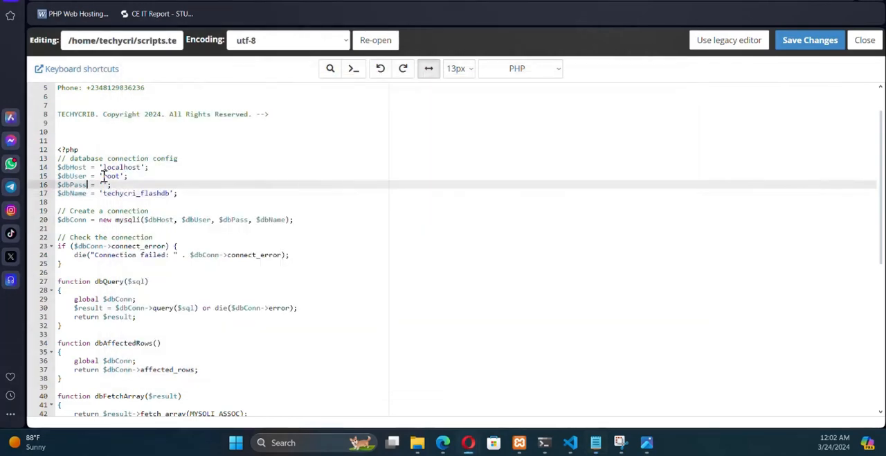
left_click_drag(103, 175, 119, 175)
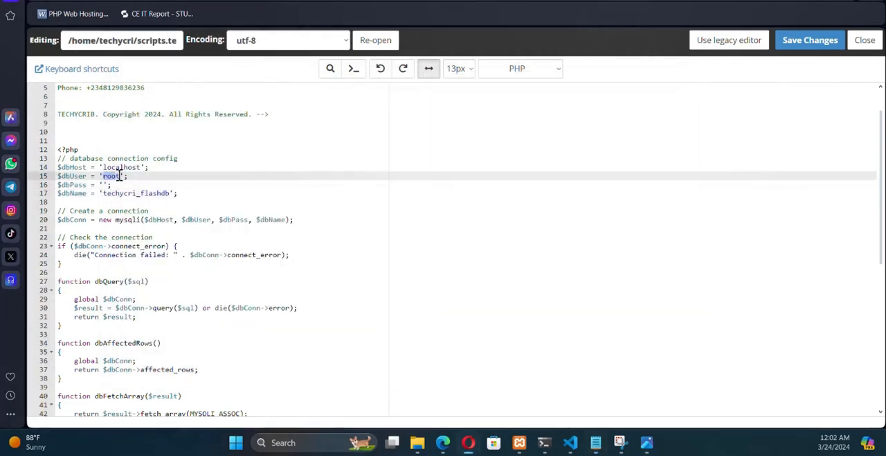
key("ctrl+v")
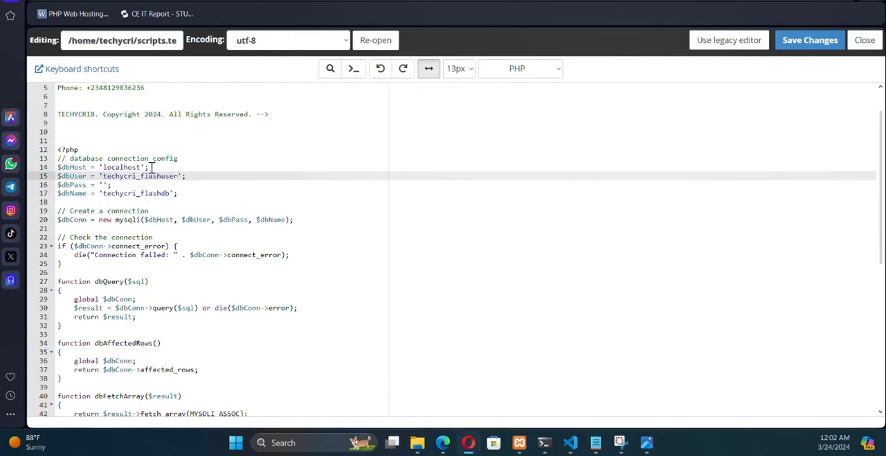
- Copy the saved database password from the Notepad note into $dbPass in database.php, and save the file
left_click(596, 446)
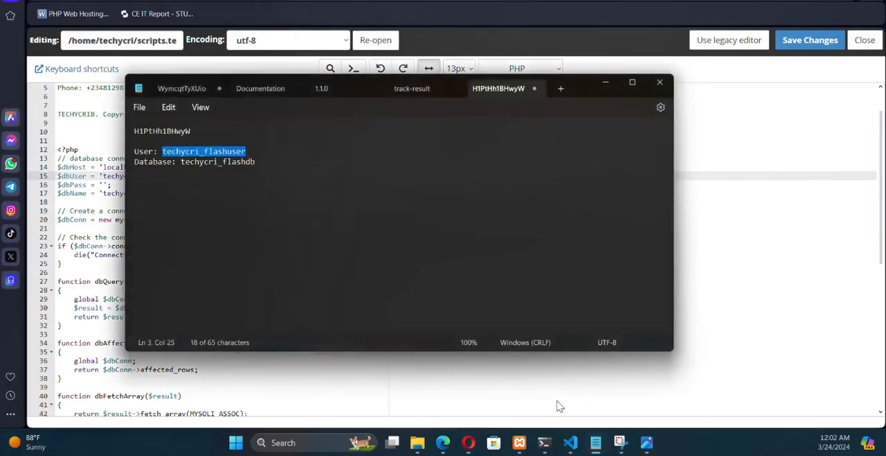
double_click(155, 130)
key("ctrl+c")
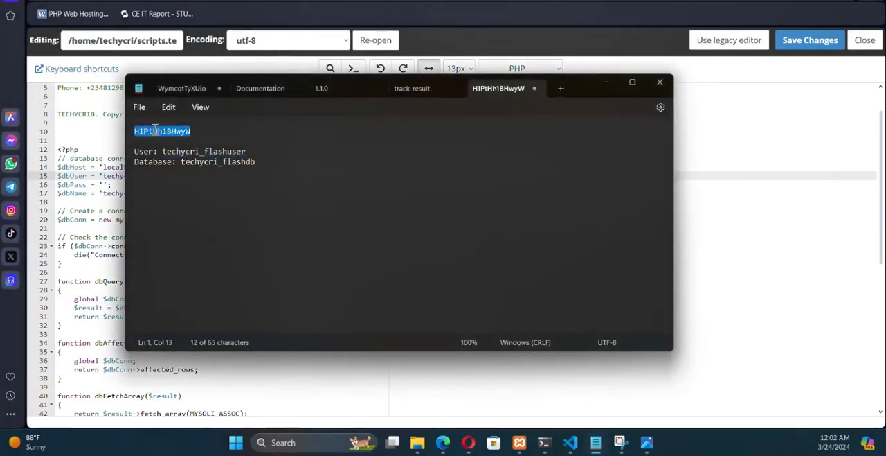
left_click(102, 178)
left_click(103, 184)
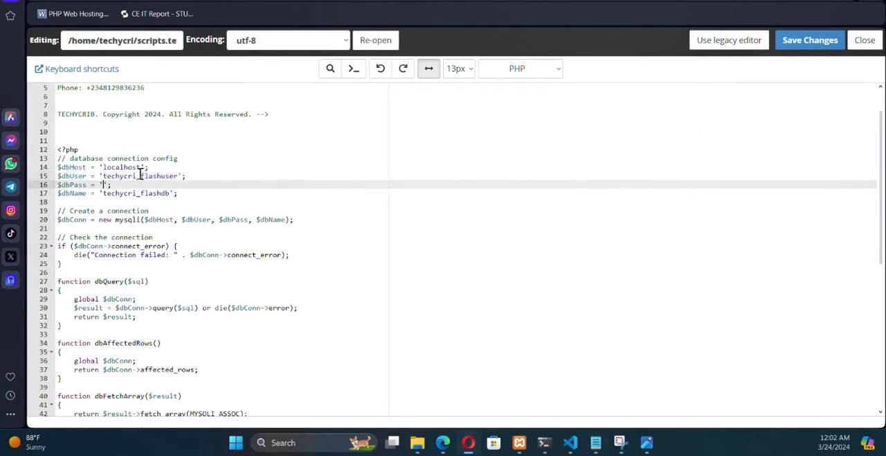
key("ctrl+v")
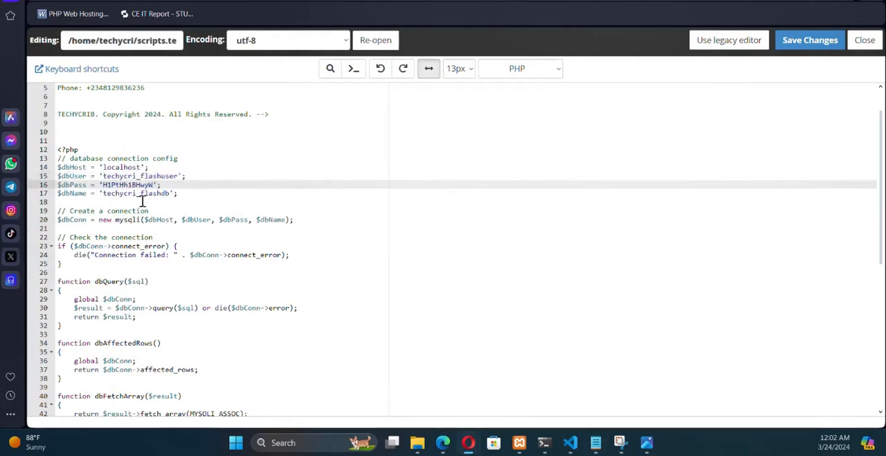
left_click(796, 41)
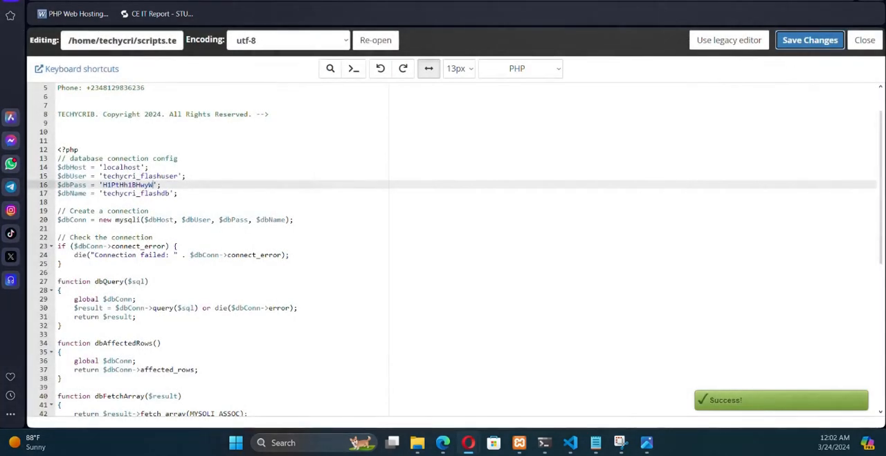
- Open the live site at scripts.techycrib.com/flashcourier in a new browser tab
key("ctrl+t")
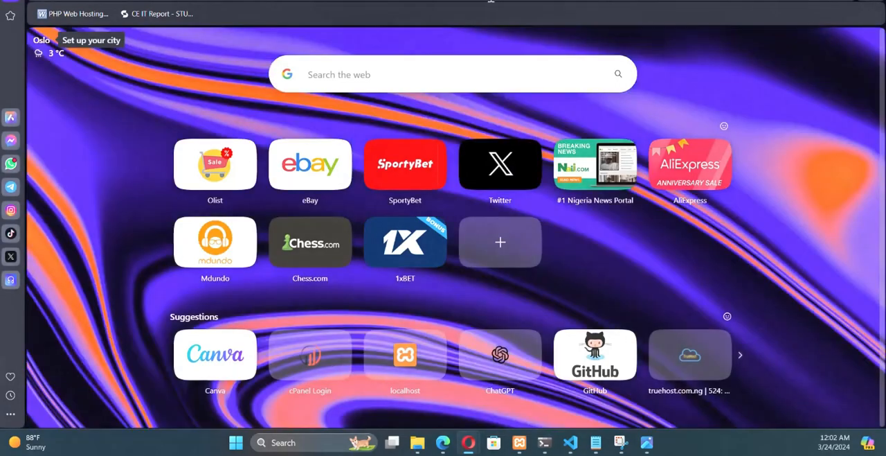
type("scri")
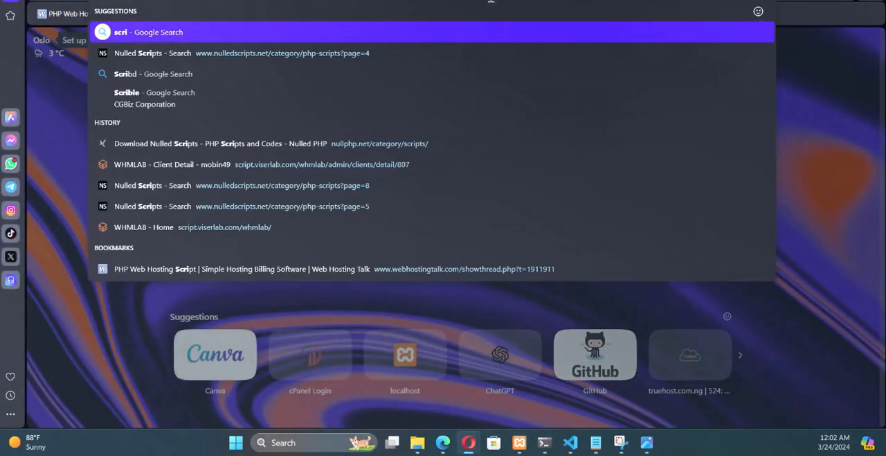
type("pts")
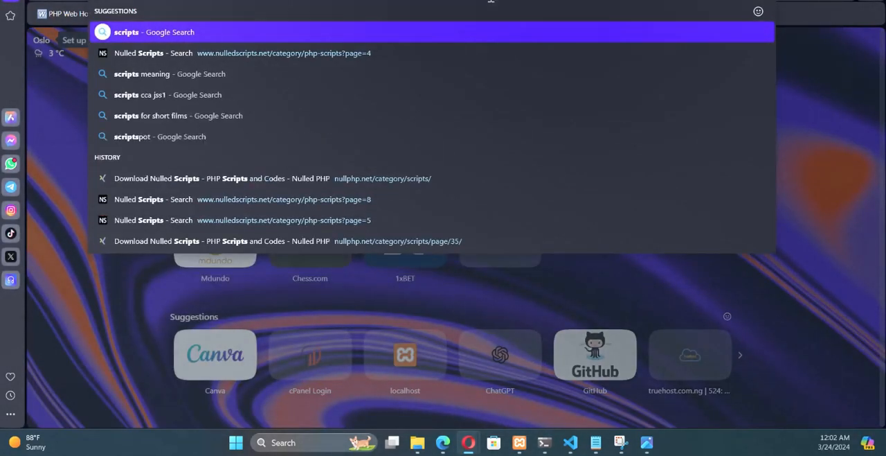
type(".techy")
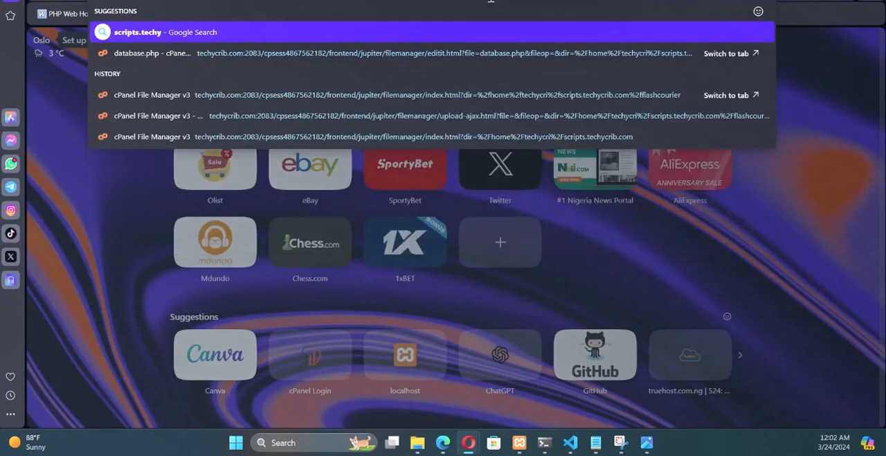
type("crib.com")
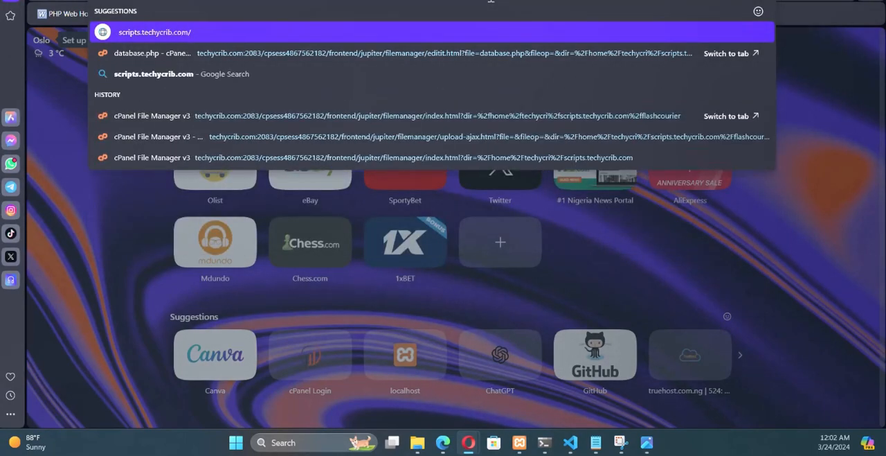
key("Return")
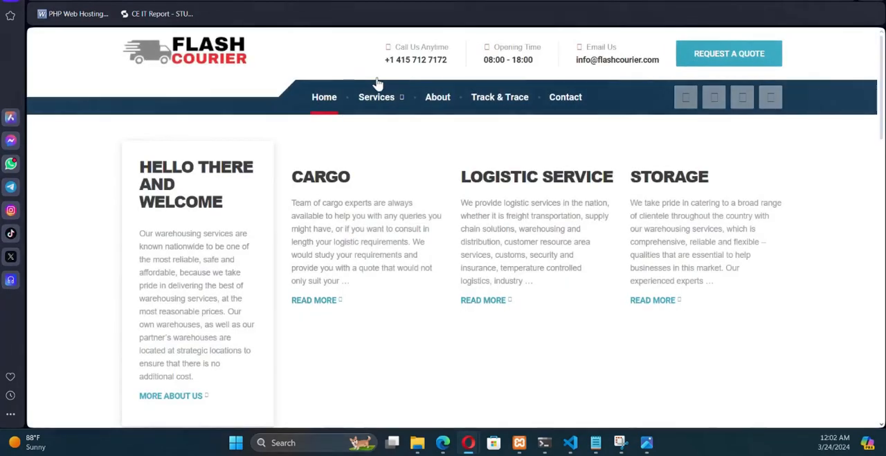
mouse_move(376, 86)
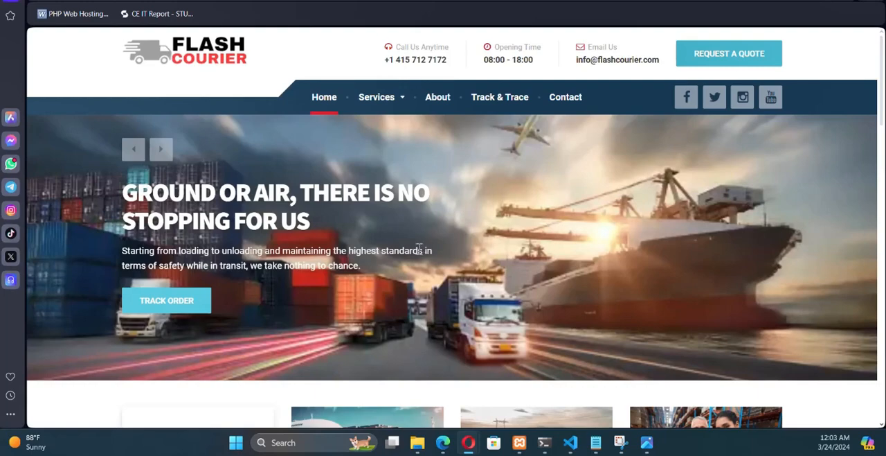
- Check the live homepage by advancing the header carousel two slides and reviewing the page sections down to the footer
left_click(158, 151)
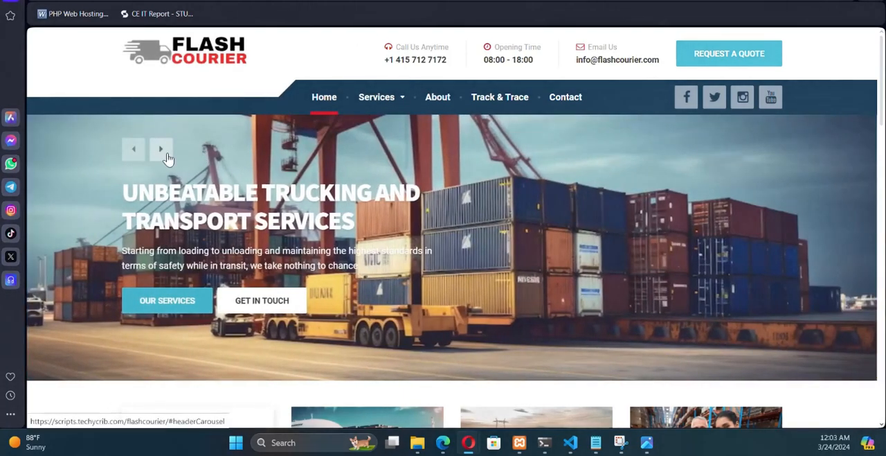
left_click(163, 151)
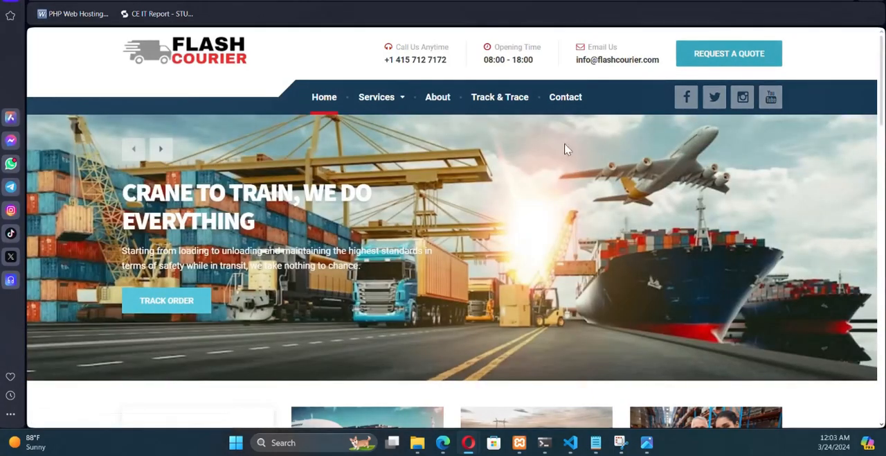
scroll(529, 132, "down", 5)
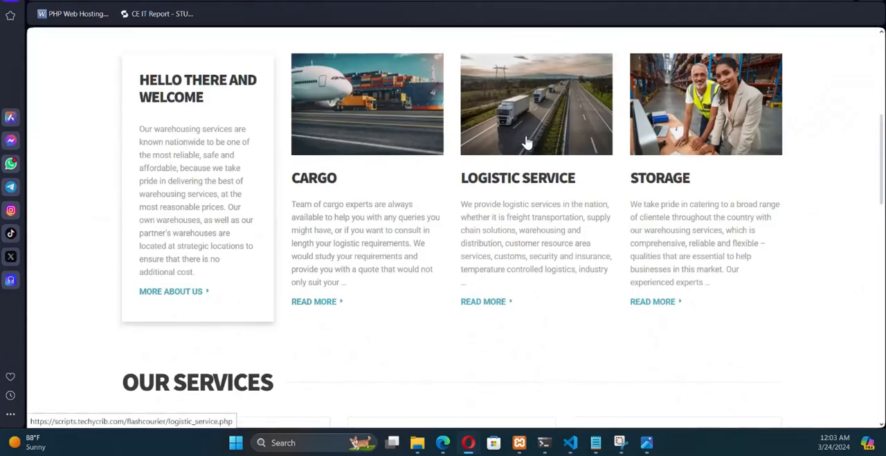
scroll(526, 142, "down", 8)
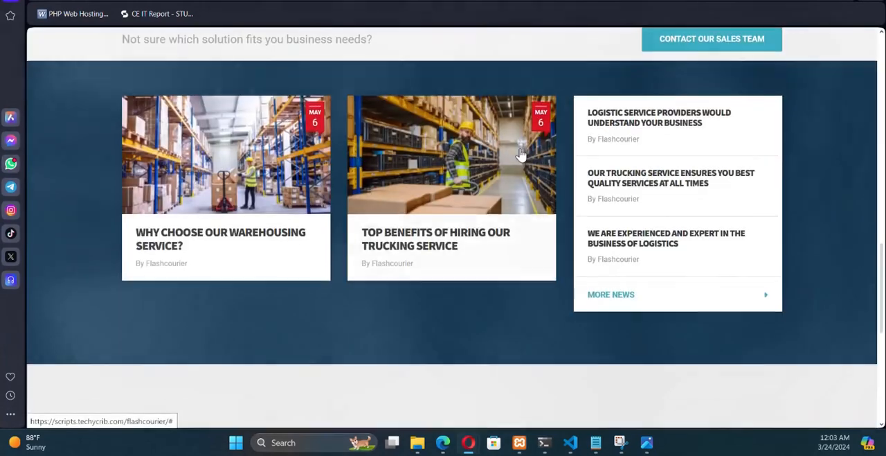
scroll(521, 154, "down", 5)
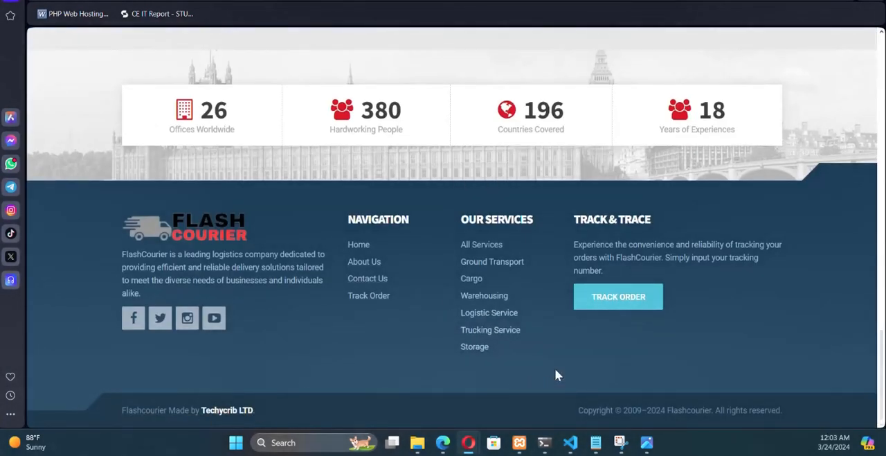
scroll(556, 372, "up", 15)
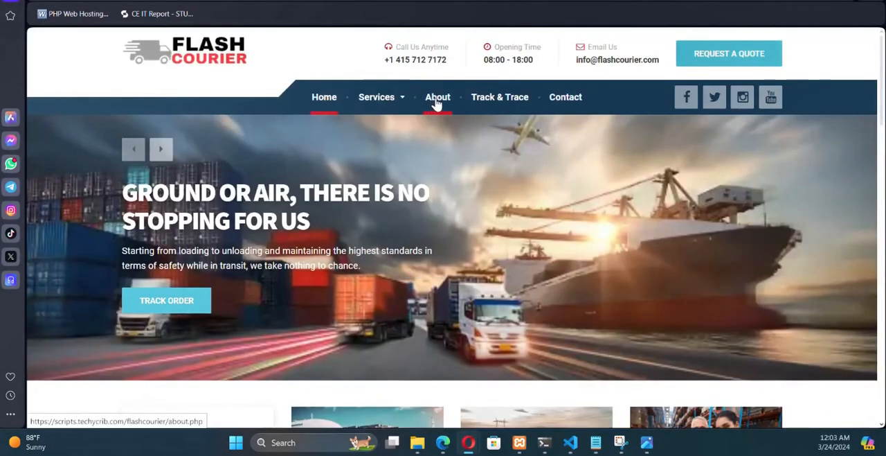
- Open the site's Track & Trace page and track a shipment using the first suggested tracking number
left_click(508, 99)
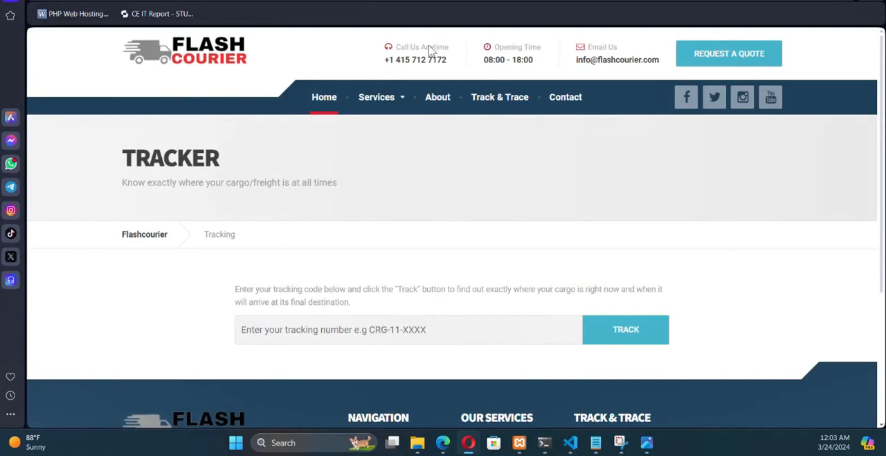
scroll(407, 231, "down", 3)
left_click(257, 221)
left_click(322, 244)
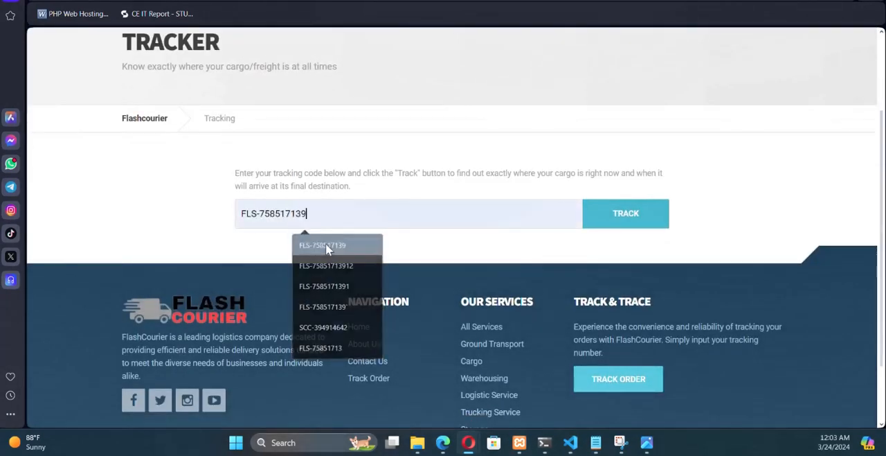
left_click(615, 220)
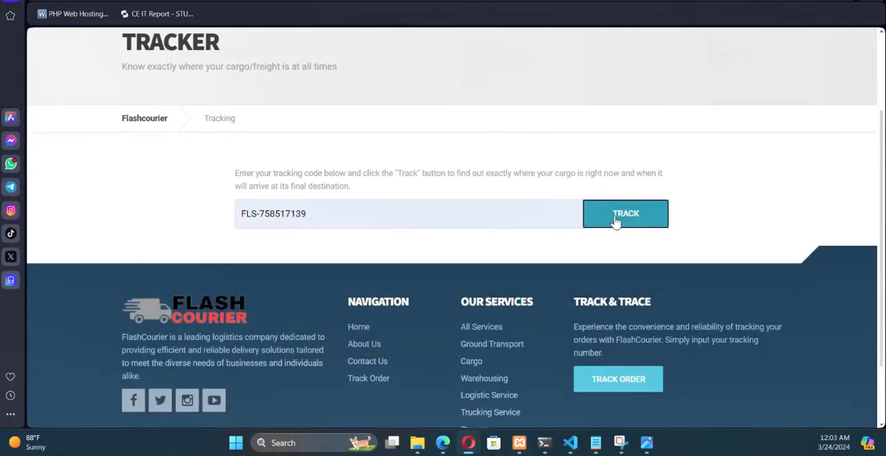
- Examine the tracking result's sender and receiver details, shipment history and shipment details table
scroll(455, 204, "down", 7)
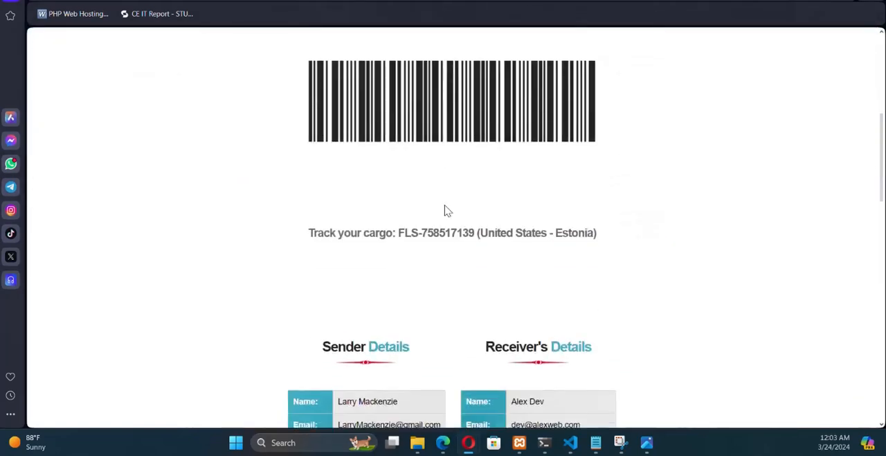
scroll(445, 209, "down", 8)
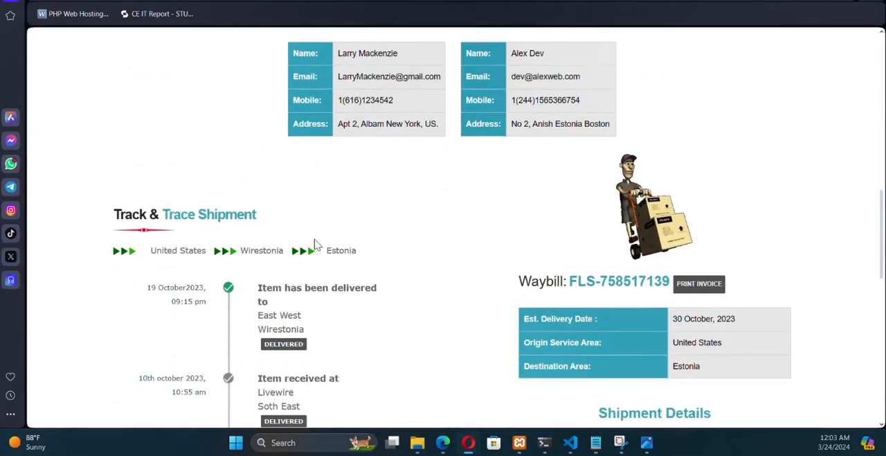
scroll(531, 183, "down", 5)
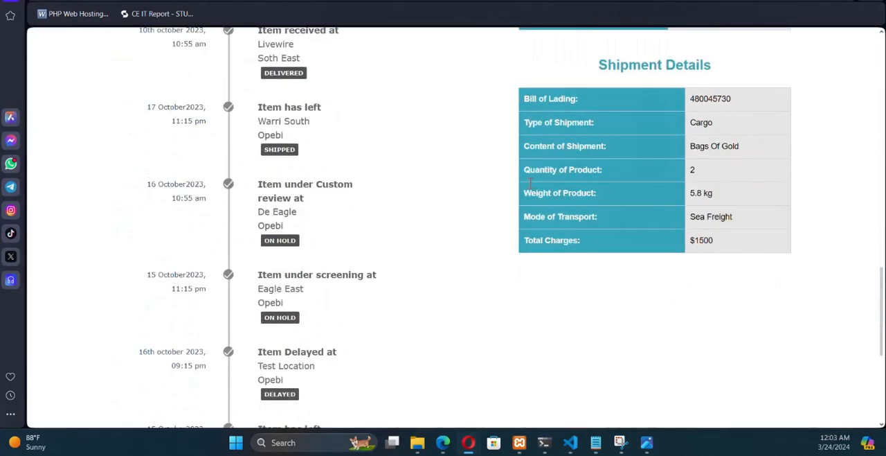
scroll(530, 183, "down", 4)
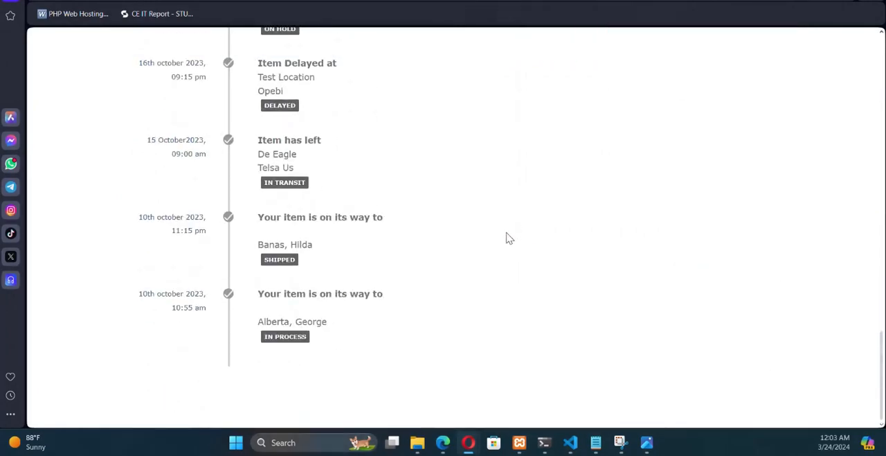
scroll(510, 238, "up", 6)
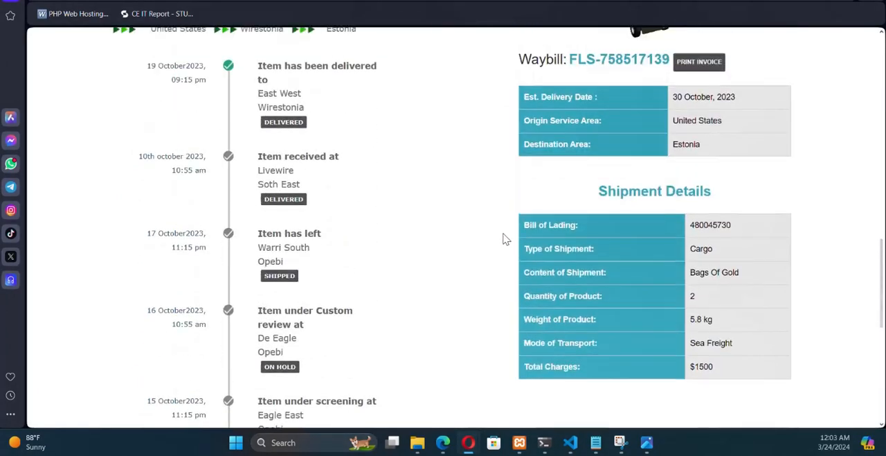